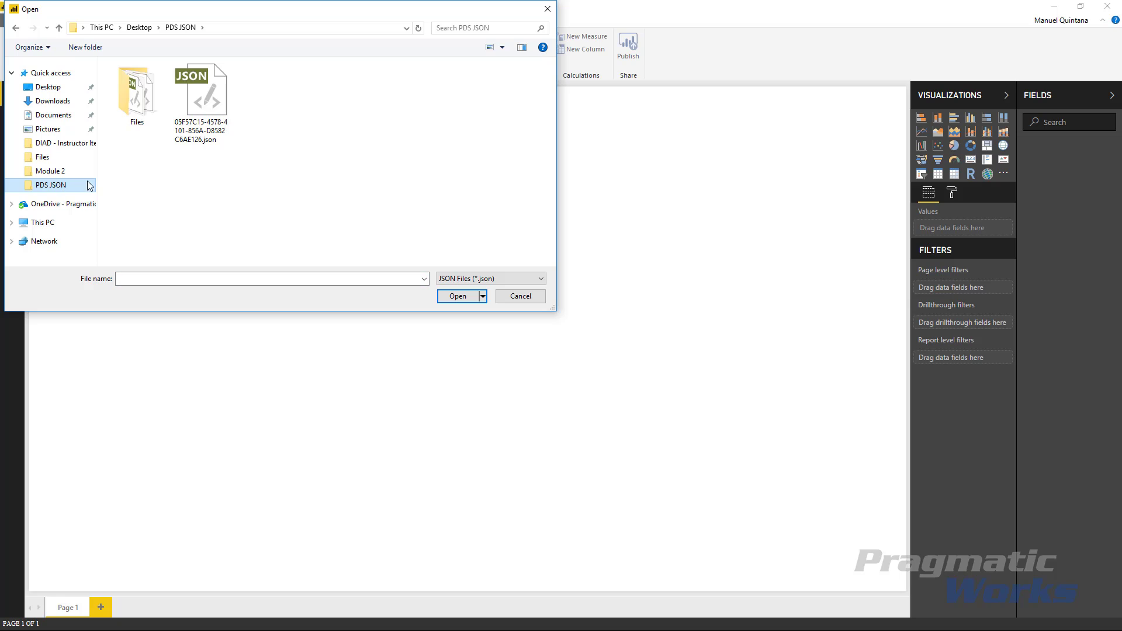
Open the JSON file 9A29A835-EBD7-4326-AF50-C3994A42B78C.json from the Files subfolder of PDS JSON as a data source.
left_click(144, 112)
double_click(144, 113)
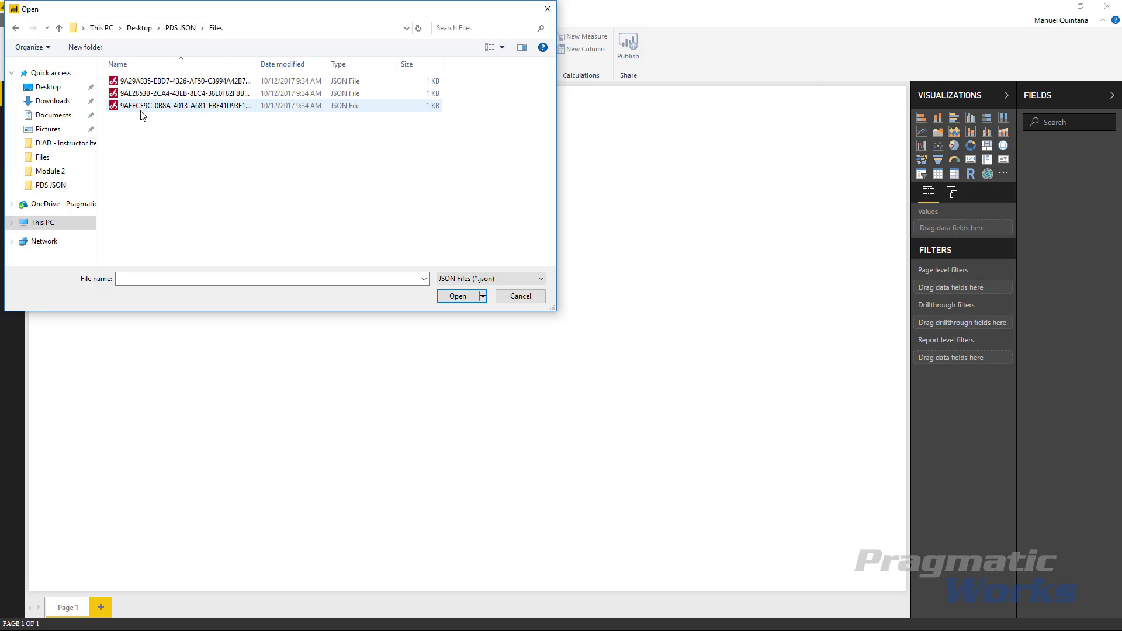
left_click(159, 88)
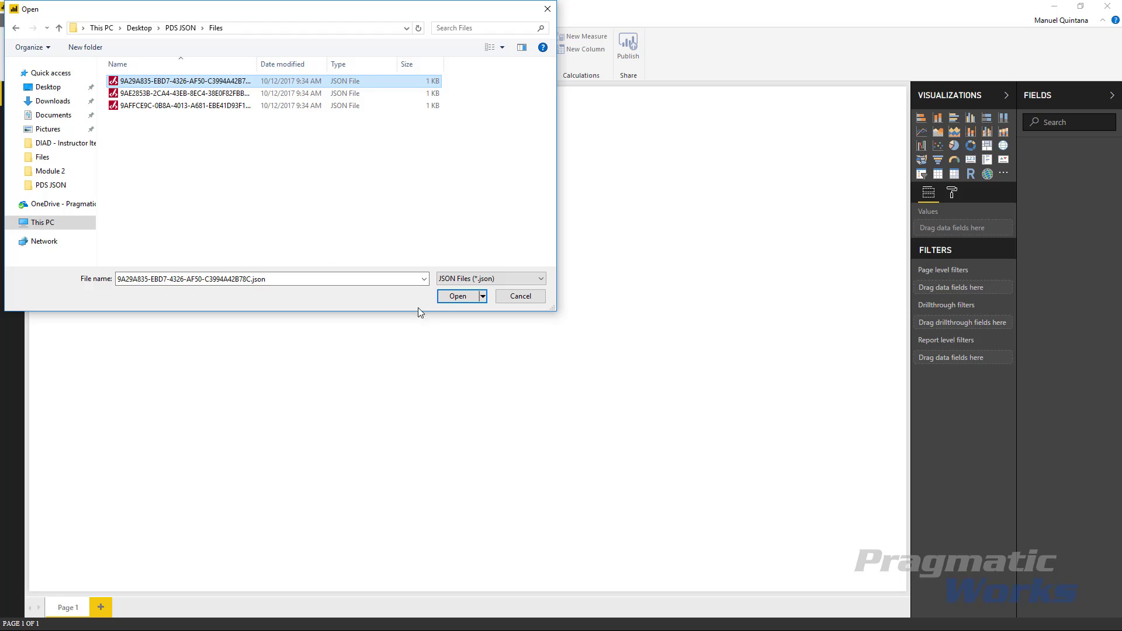
left_click(457, 296)
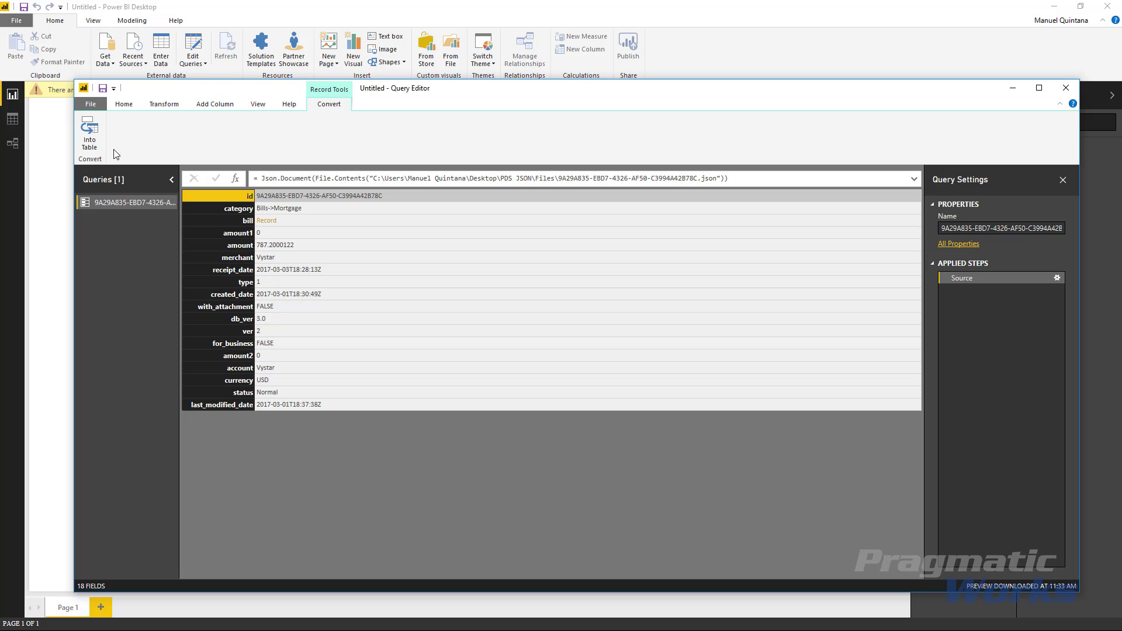
Convert the JSON record into a table and pivot its Name column using Value as the values column with Don't Aggregate.
left_click(93, 143)
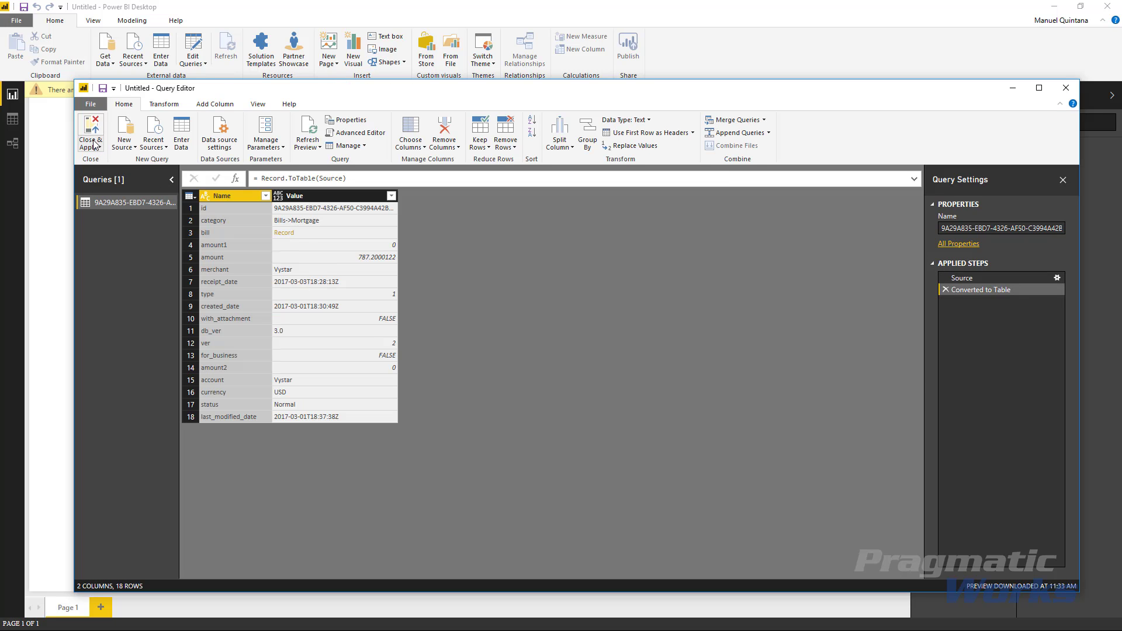
left_click(166, 106)
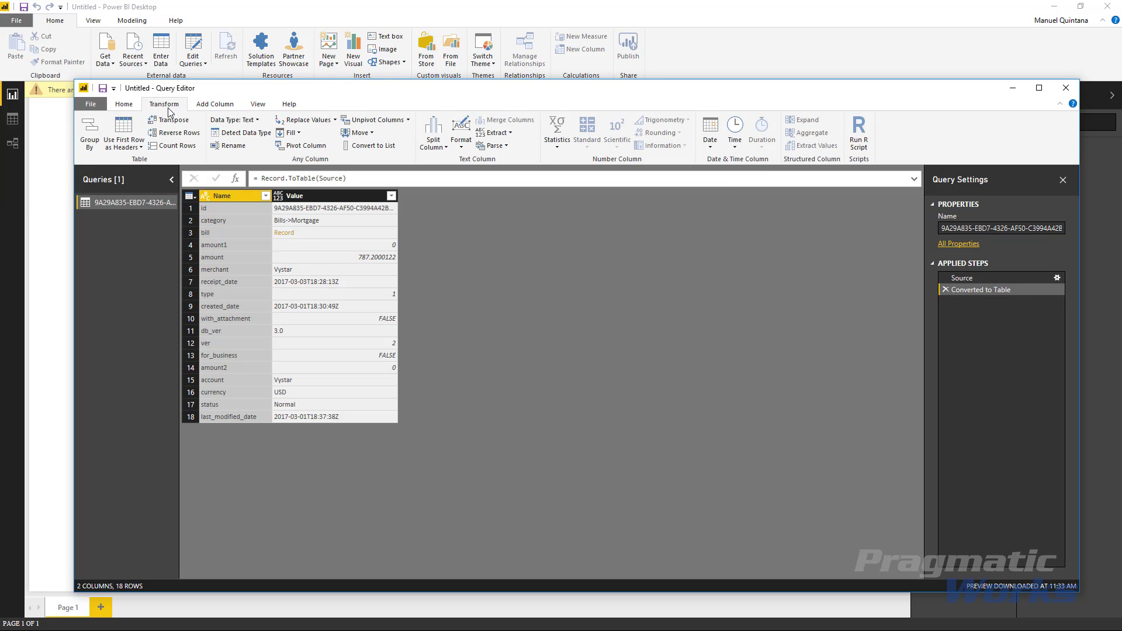
left_click(298, 147)
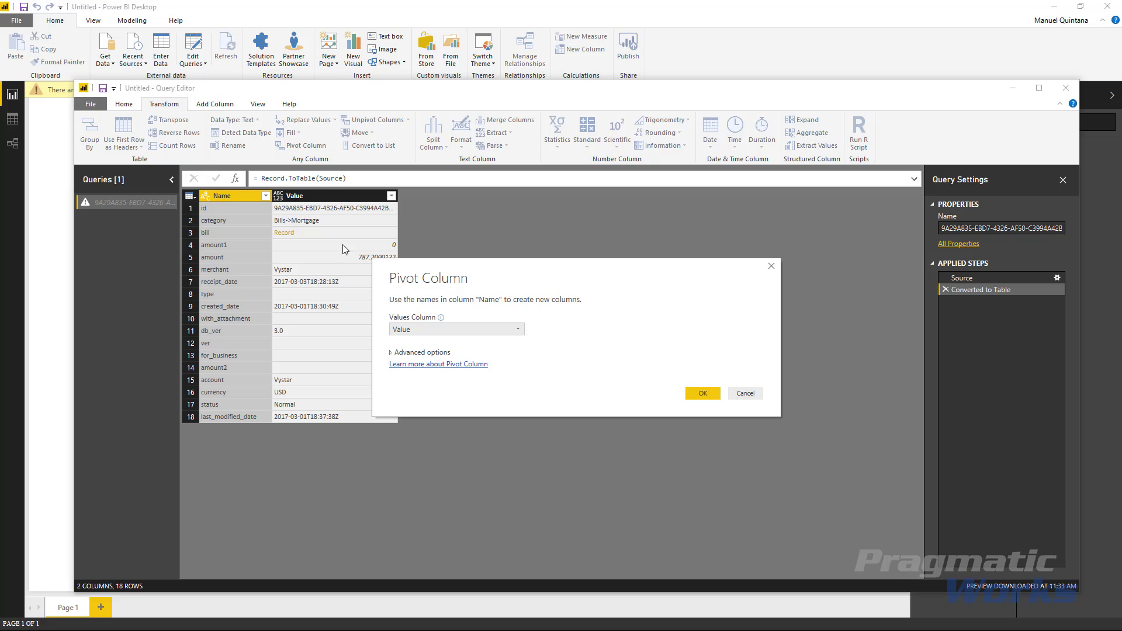
left_click(391, 352)
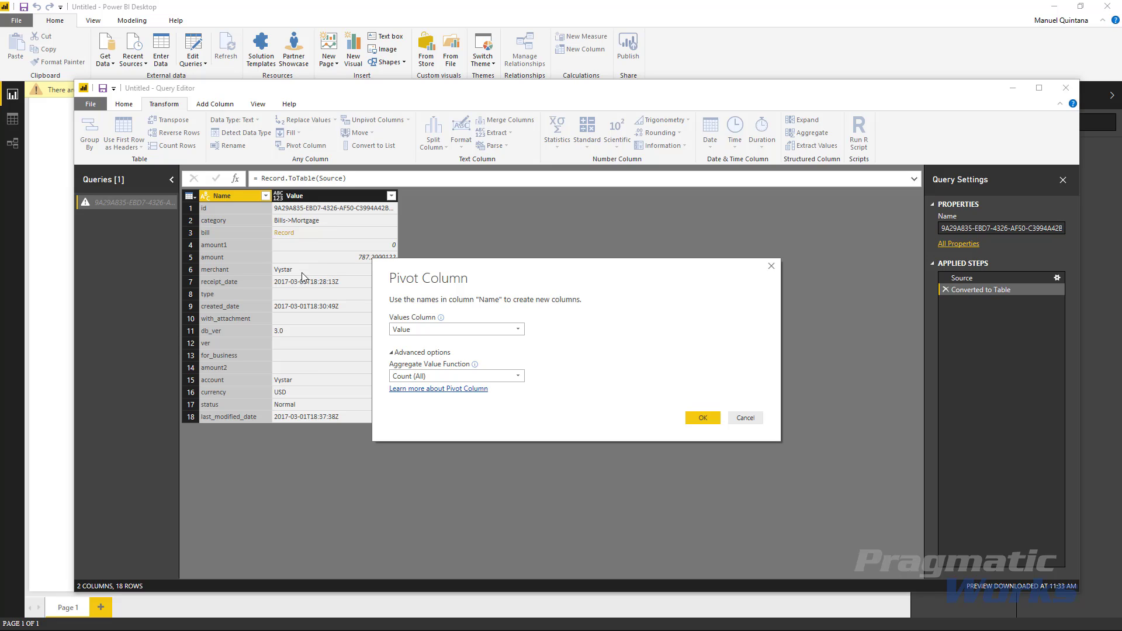
left_click(412, 375)
left_click(432, 413)
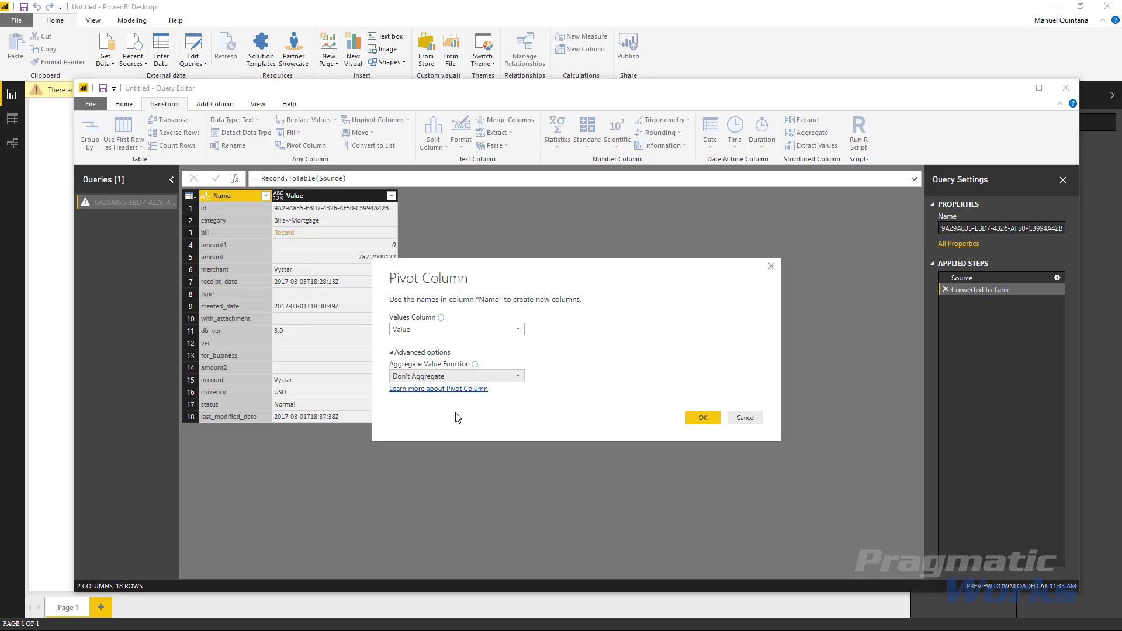
left_click(703, 418)
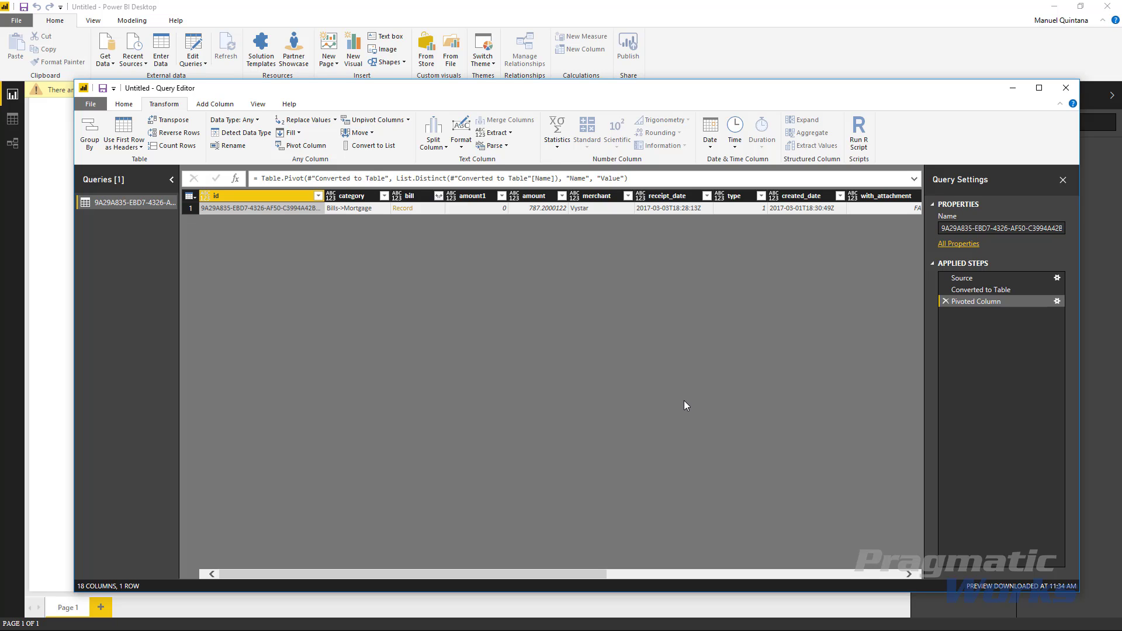
Rename the pivoted query to JsonFile.
right_click(142, 205)
left_click(167, 256)
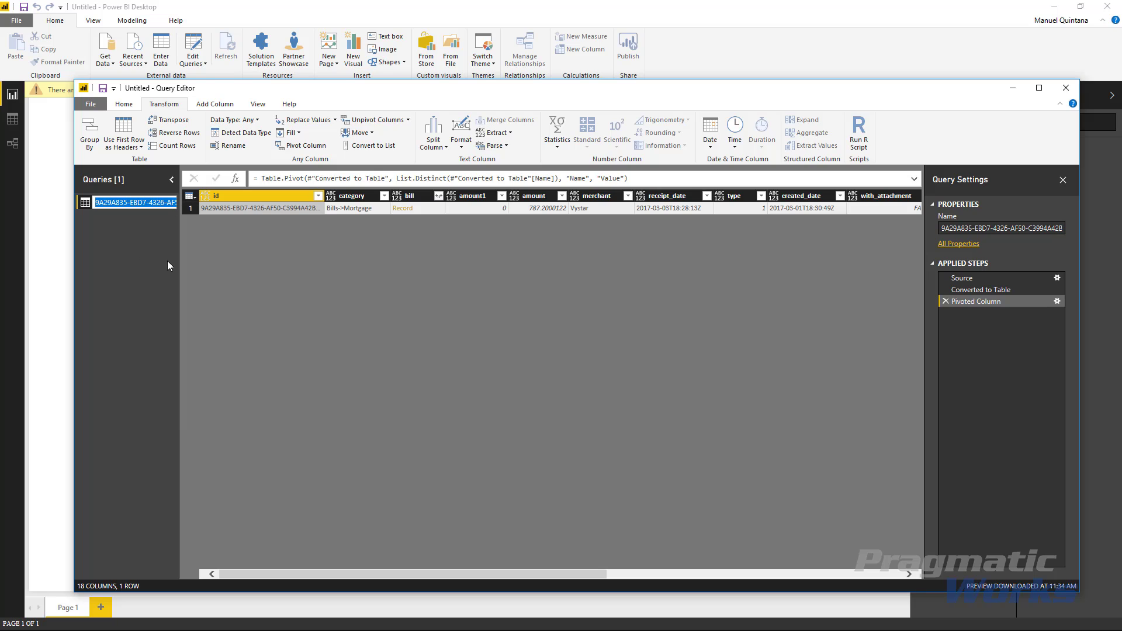
type("Js")
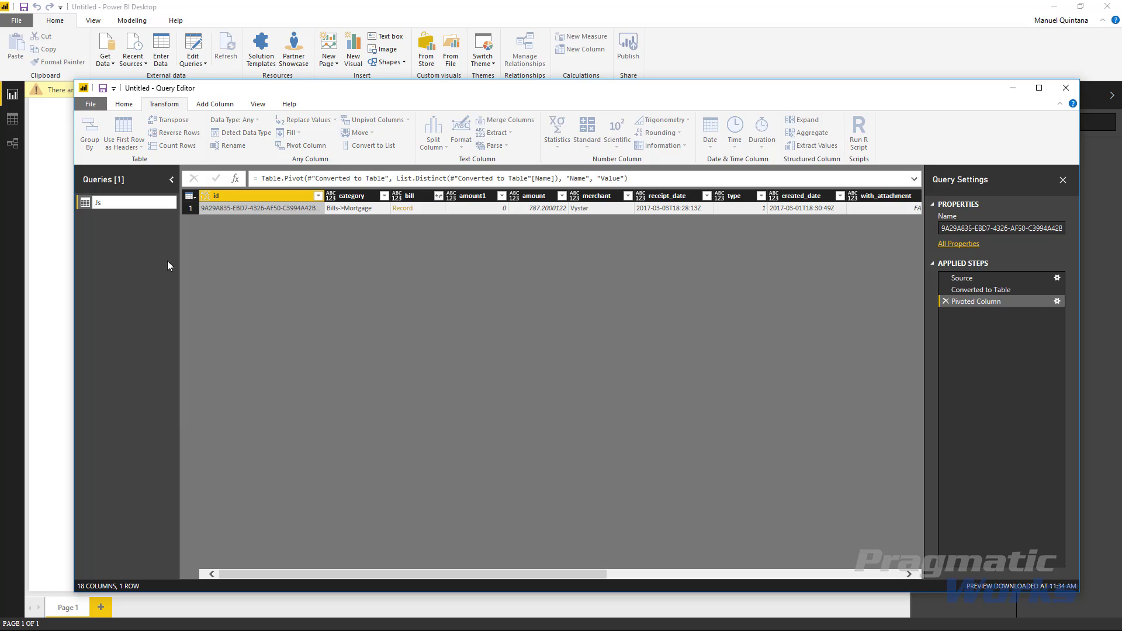
type("onFile")
key("Return")
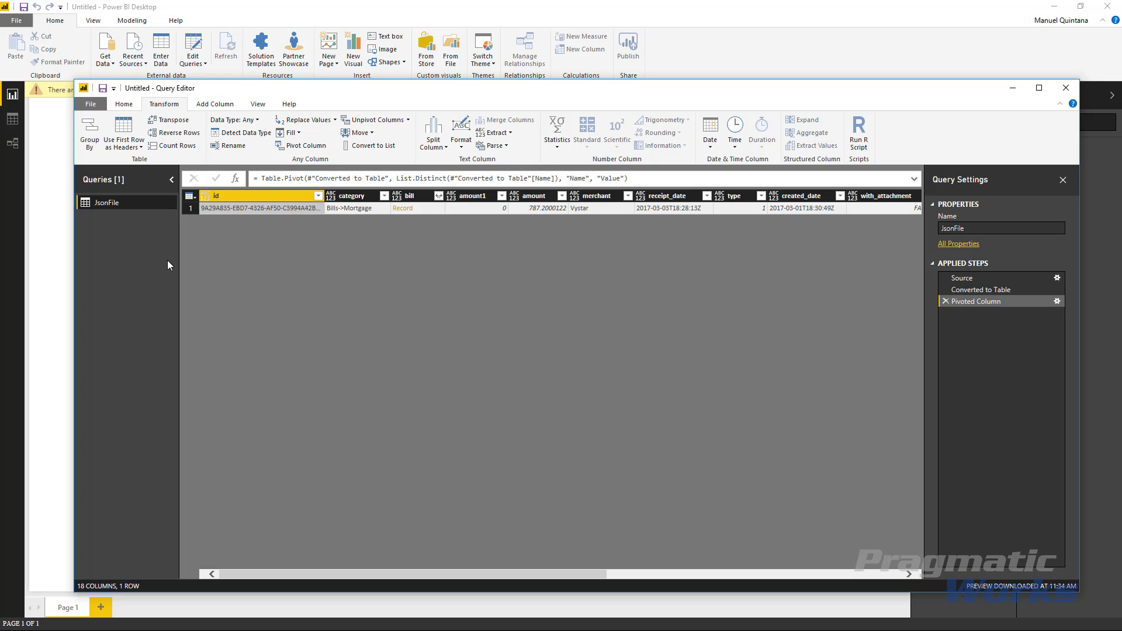
Add a new Folder source pointing to the Files subfolder of PDS JSON on the desktop, and combine its files for editing.
left_click(134, 107)
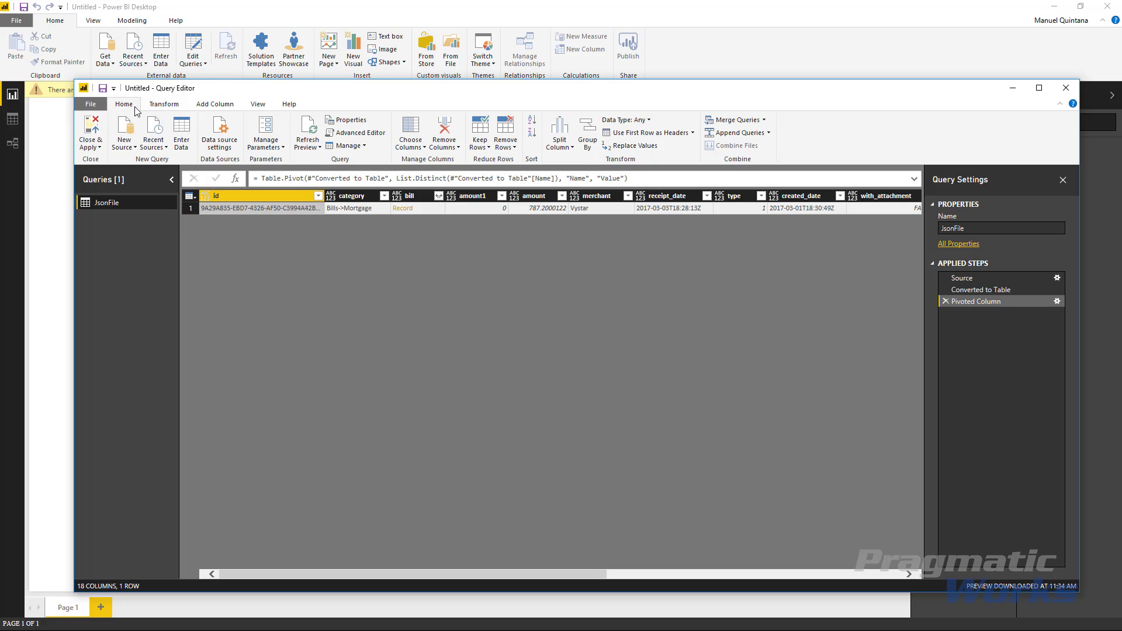
left_click(128, 143)
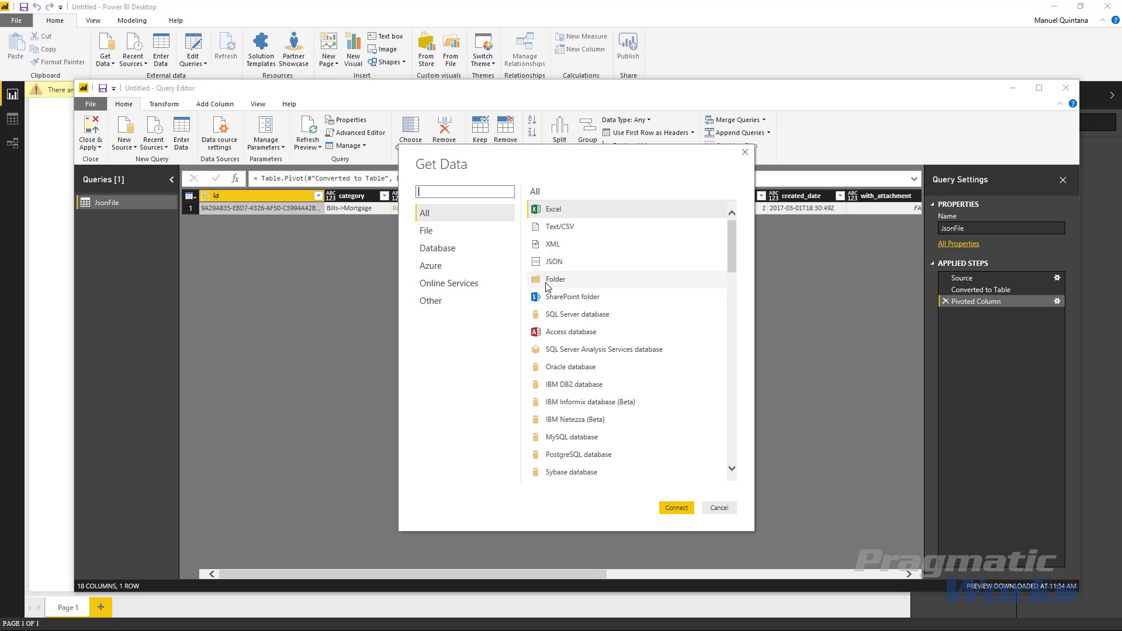
left_click(550, 279)
left_click(672, 508)
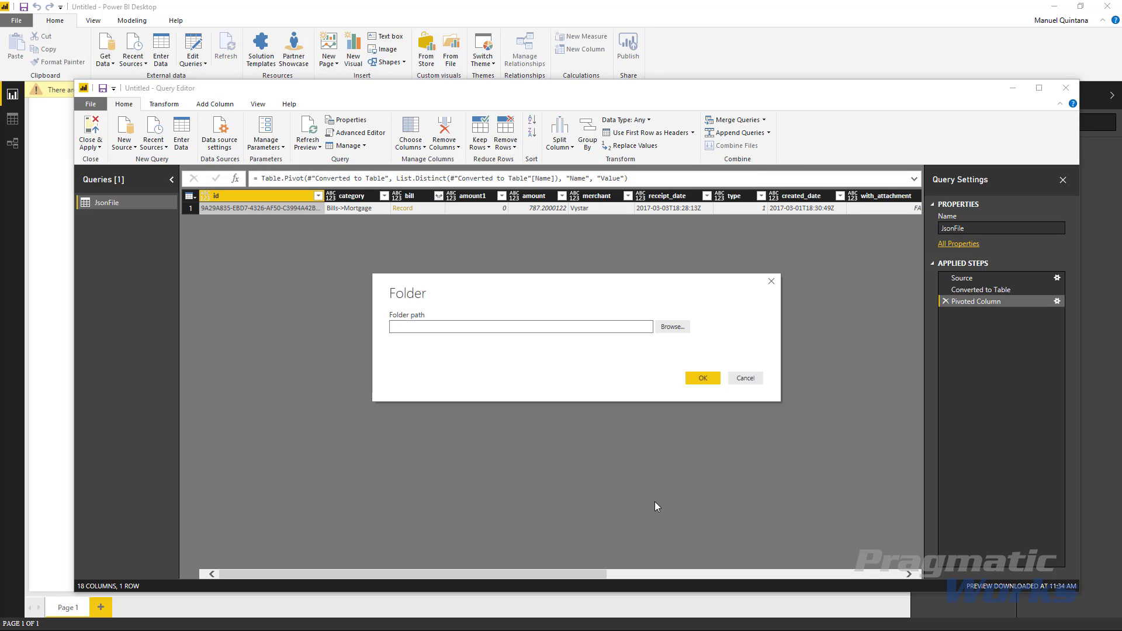
left_click(671, 328)
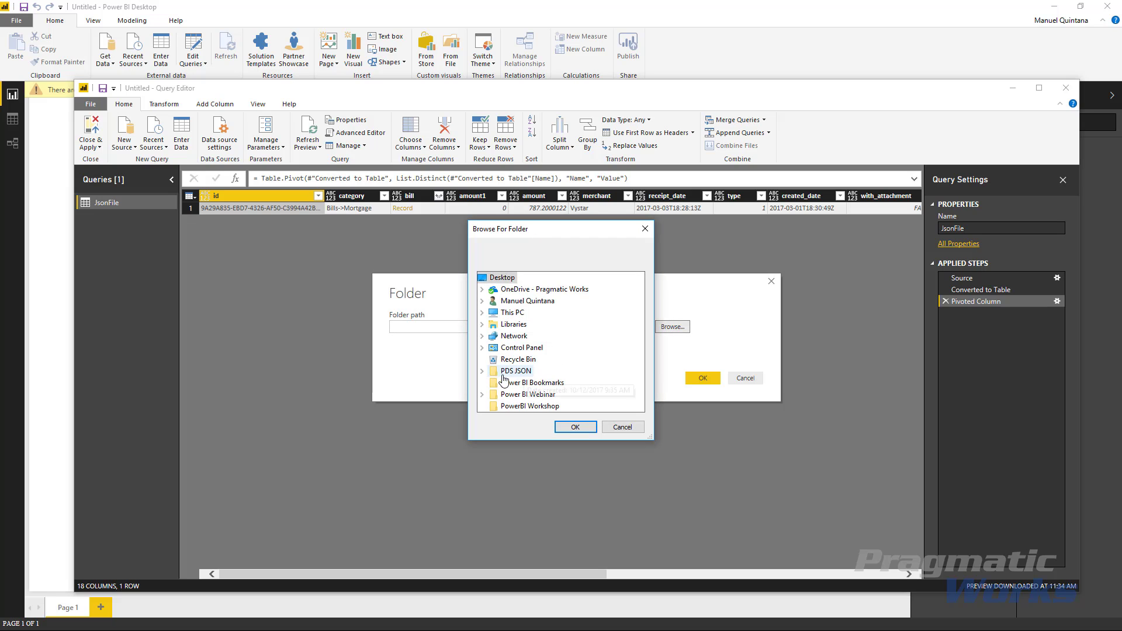
left_click(482, 371)
left_click(518, 383)
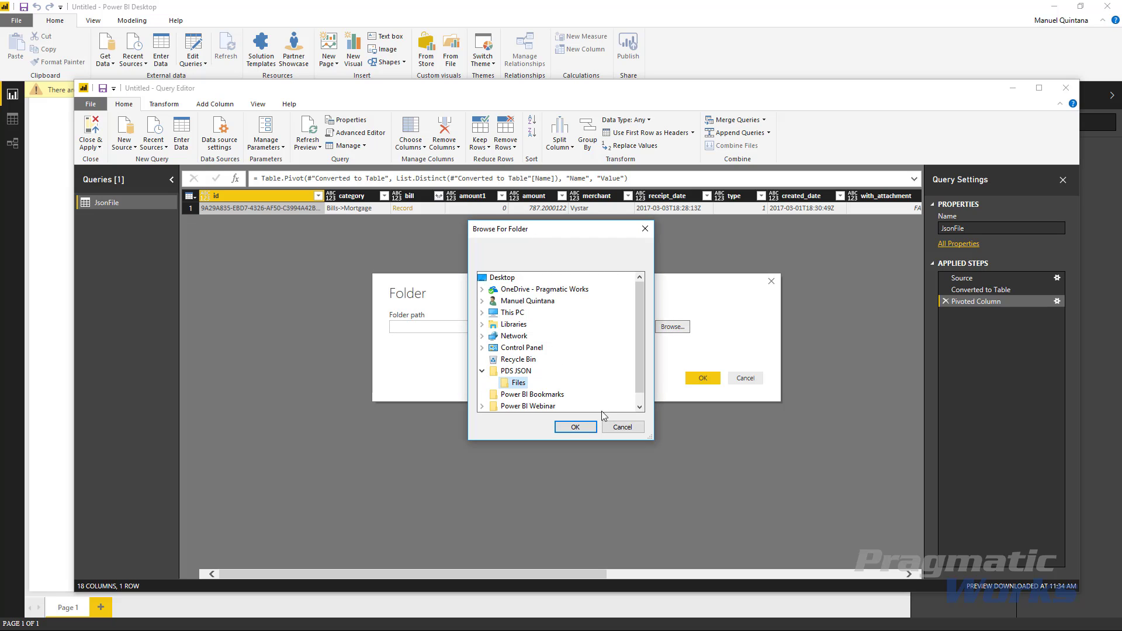
left_click(587, 432)
left_click(696, 381)
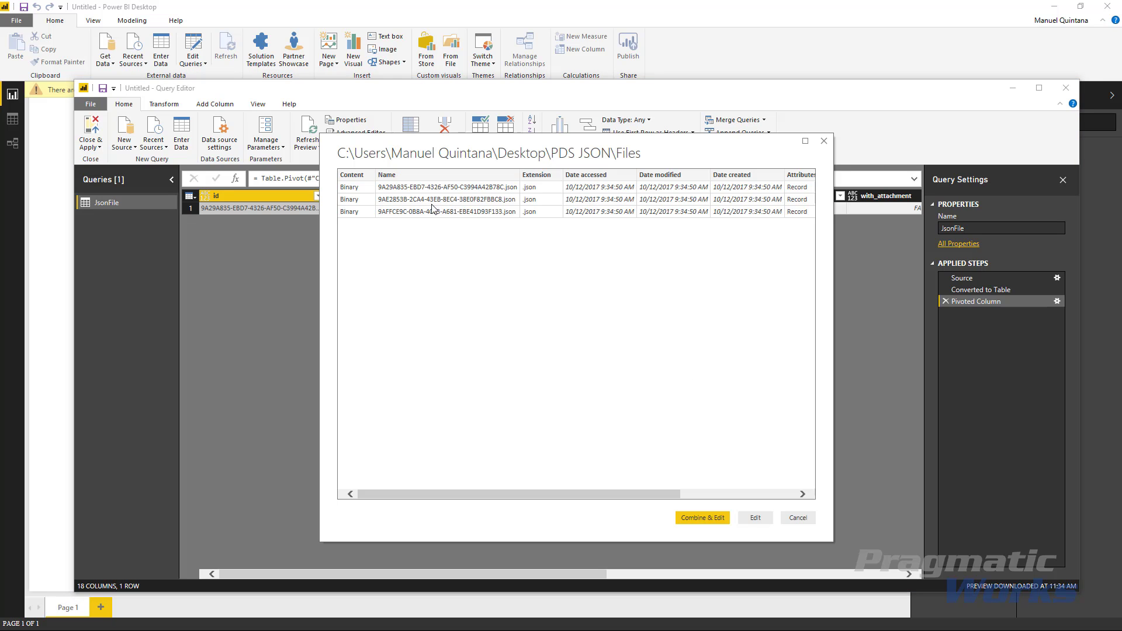
left_click(708, 518)
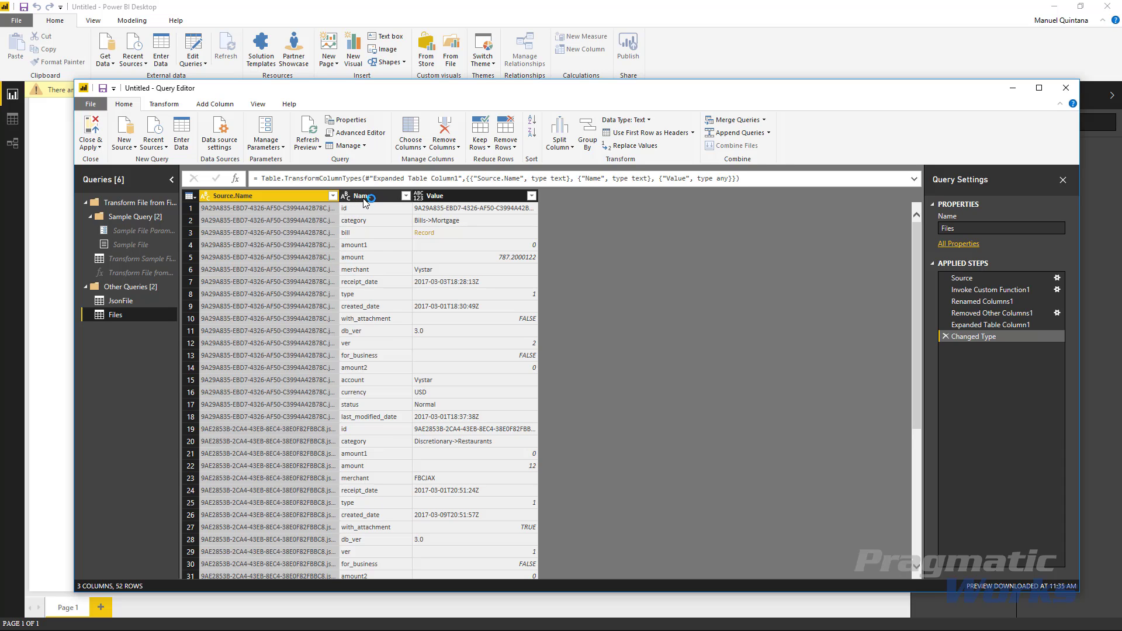
Remove the Name and Value columns from the Files query.
left_click(364, 200)
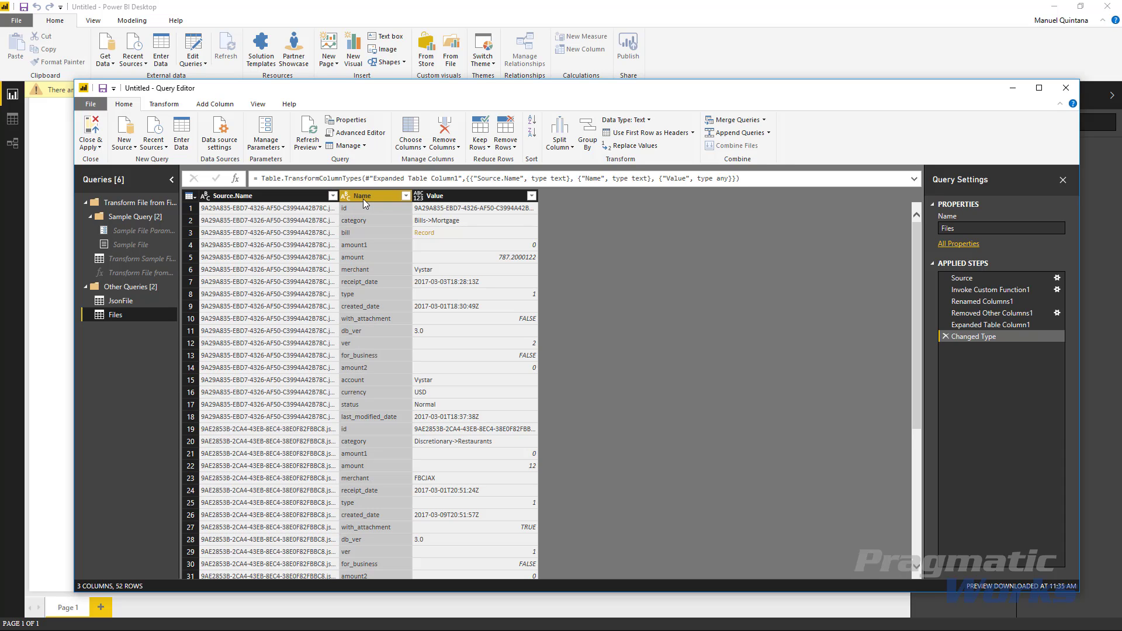
left_click(434, 199, "ctrl")
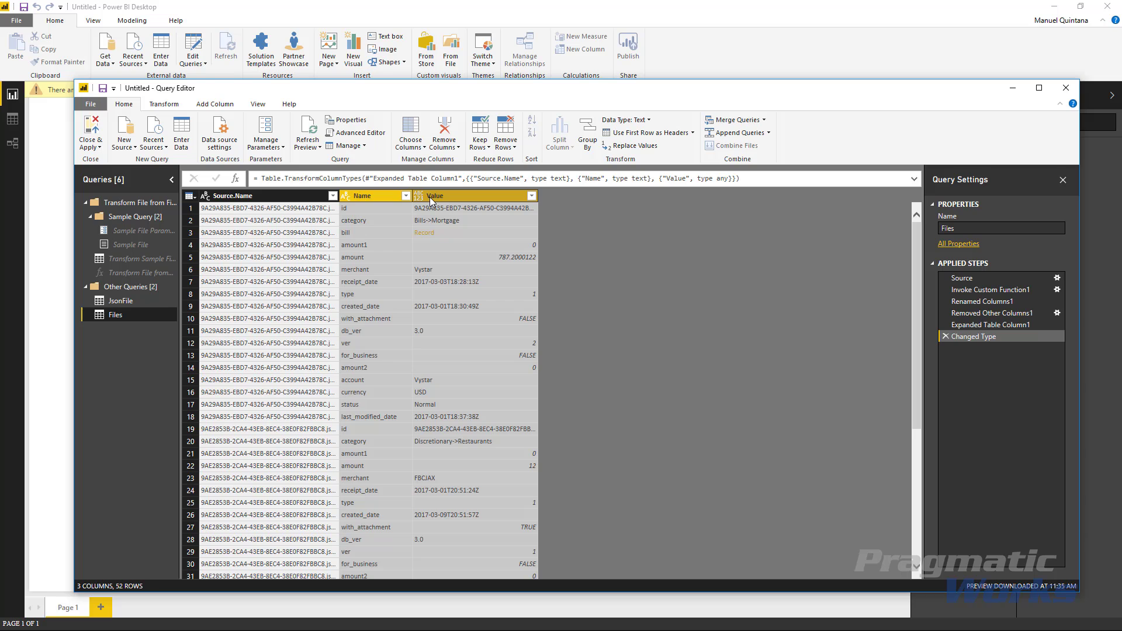
right_click(434, 197)
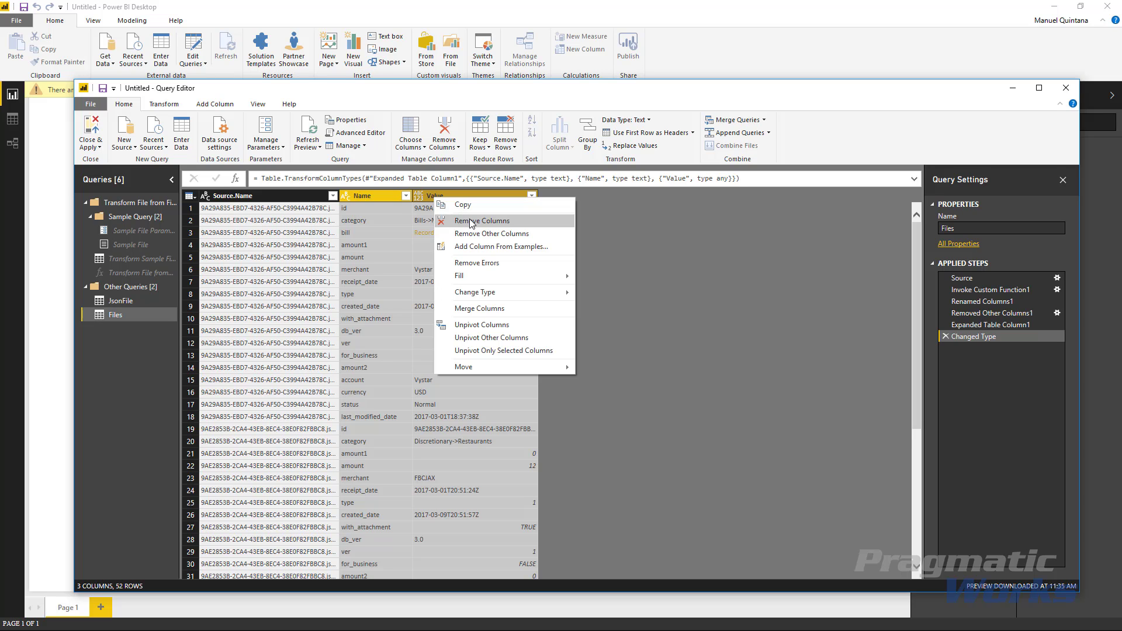
left_click(471, 222)
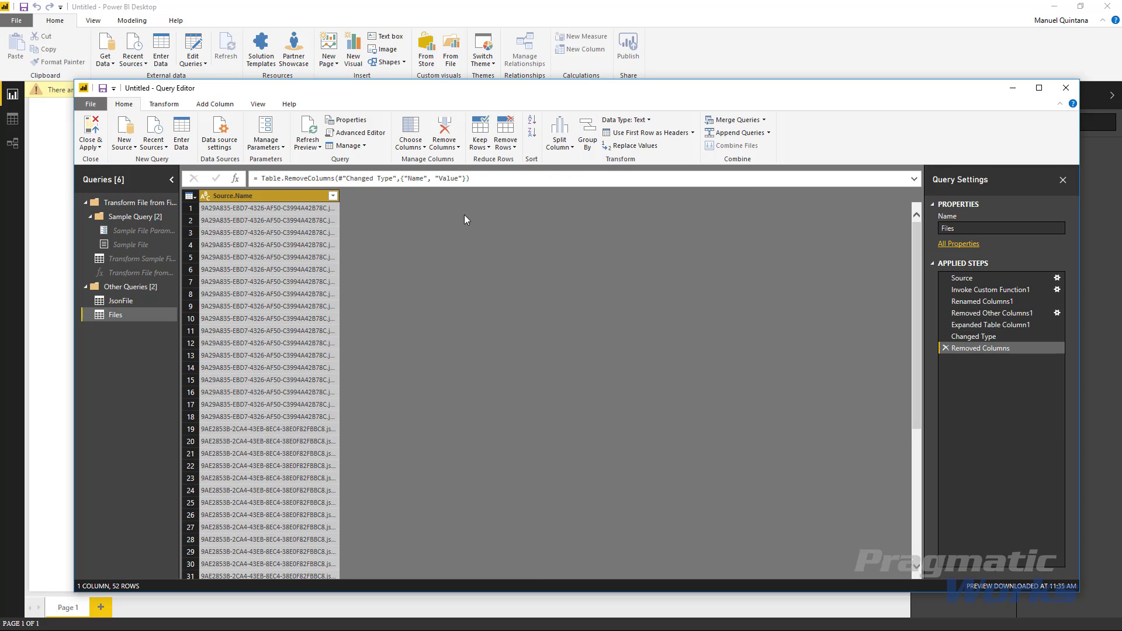
Rename the Source.Name column to FileName and remove its duplicate rows.
double_click(247, 195)
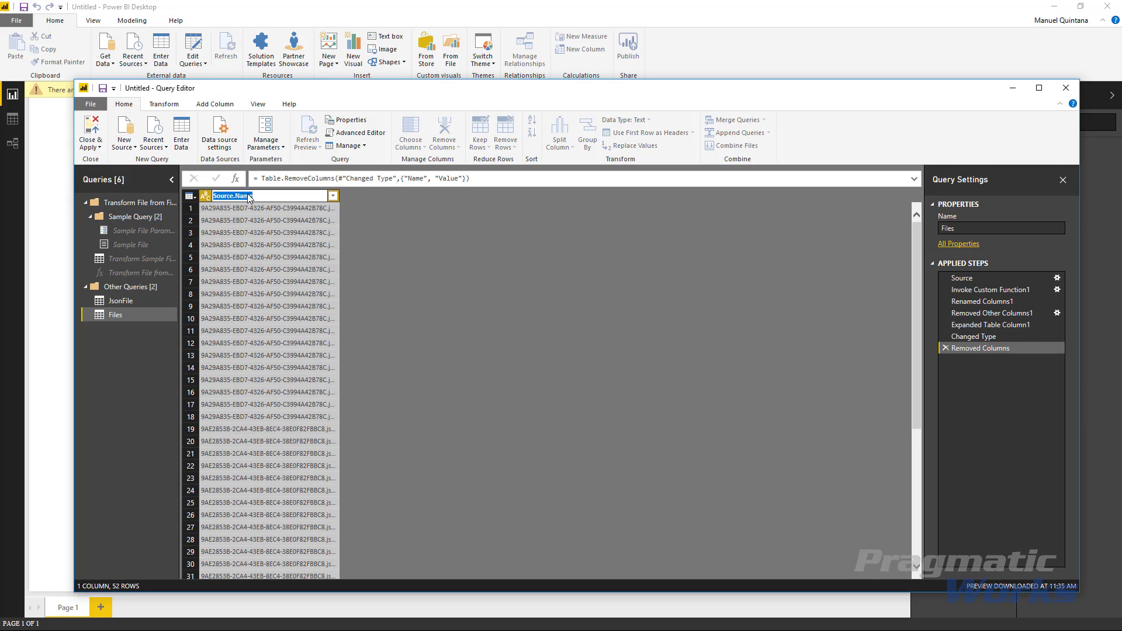
key("Return")
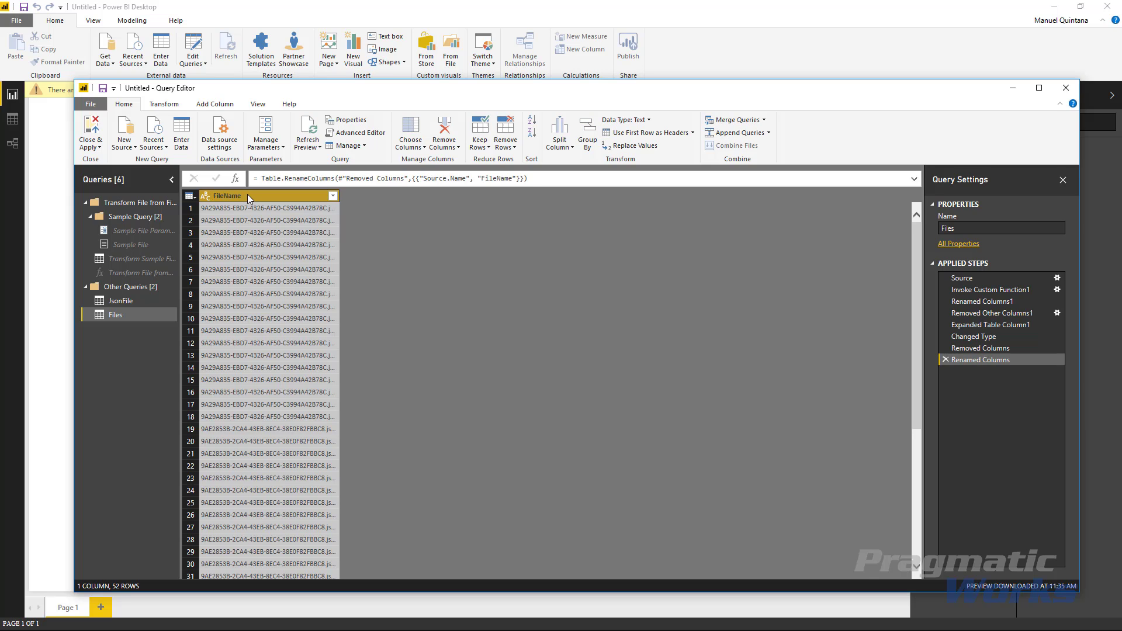
right_click(248, 195)
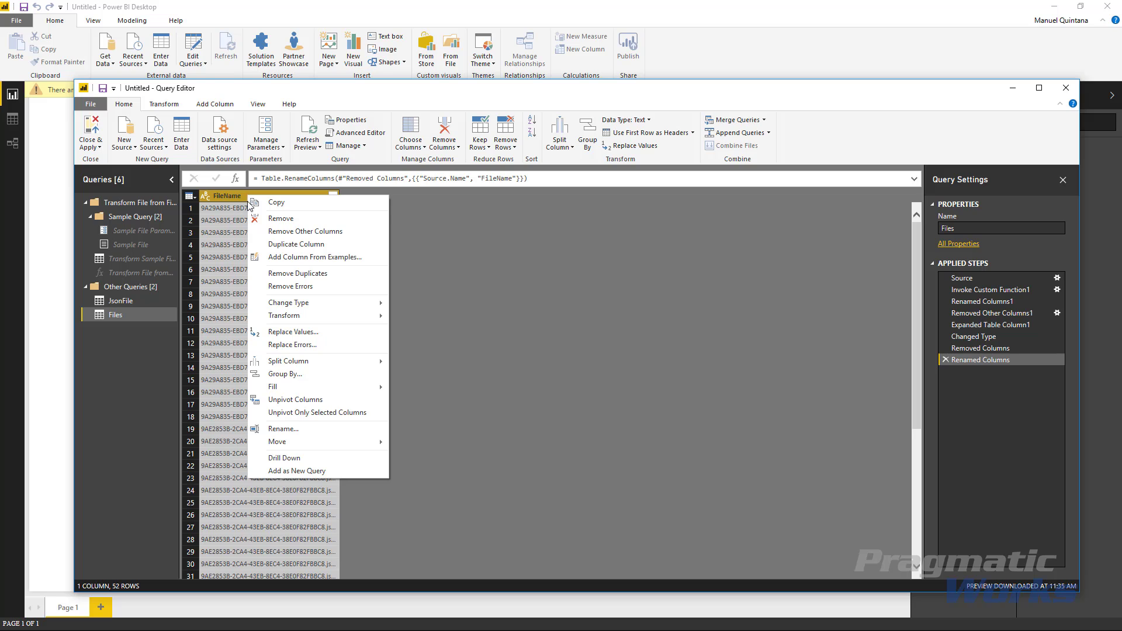
left_click(287, 275)
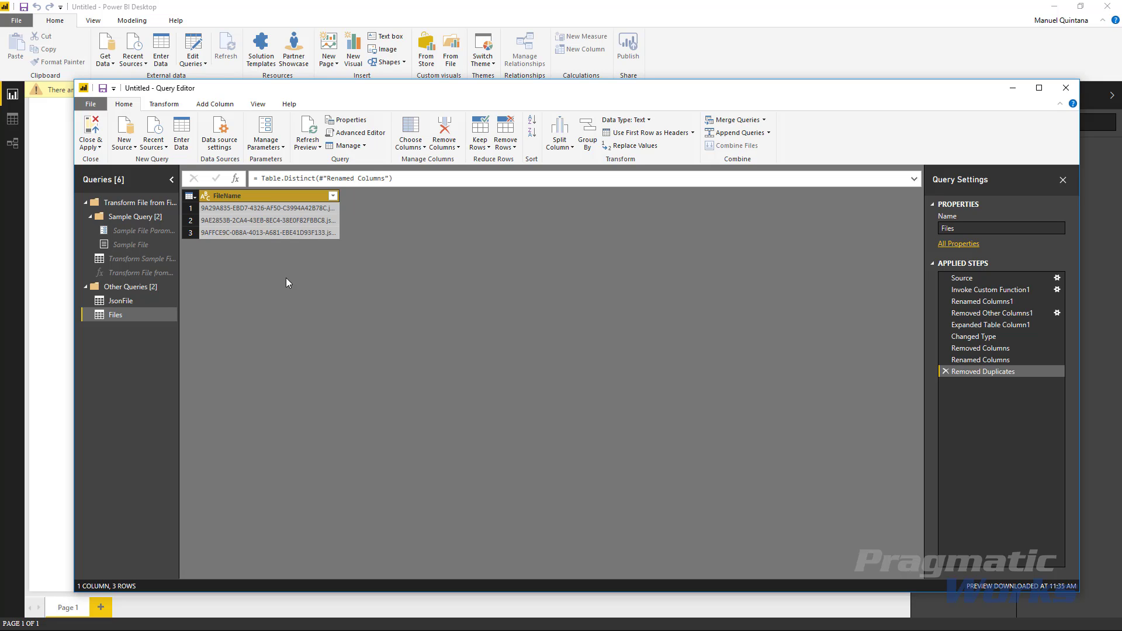
In the JsonFile query's code, declare a text parameter above the let statement with "(file as text) =>".
left_click(145, 301)
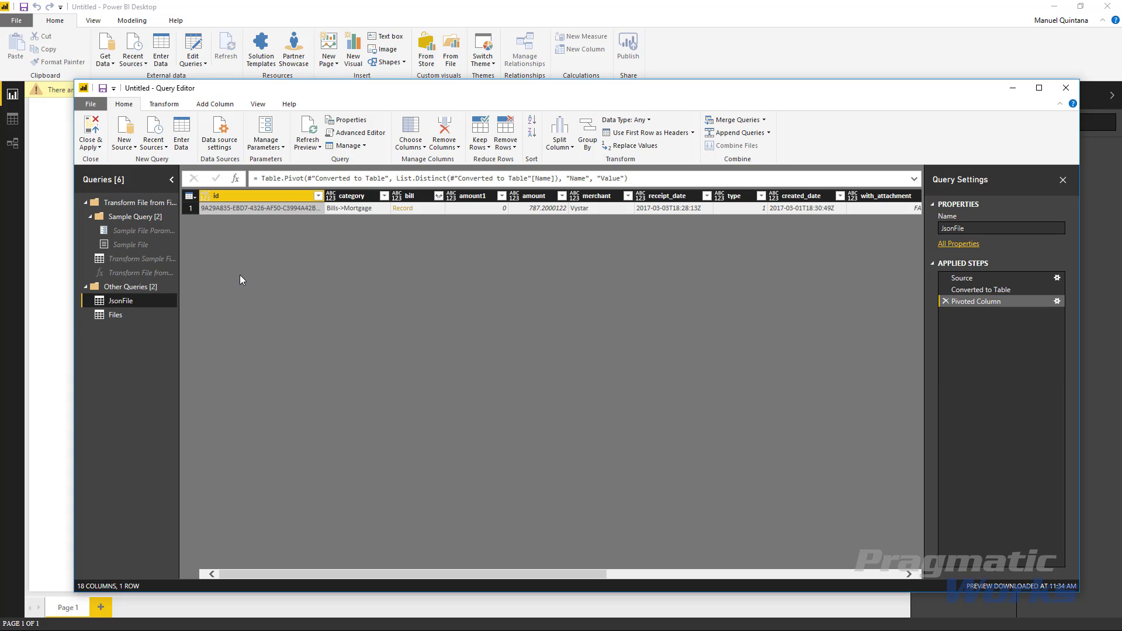
left_click(353, 133)
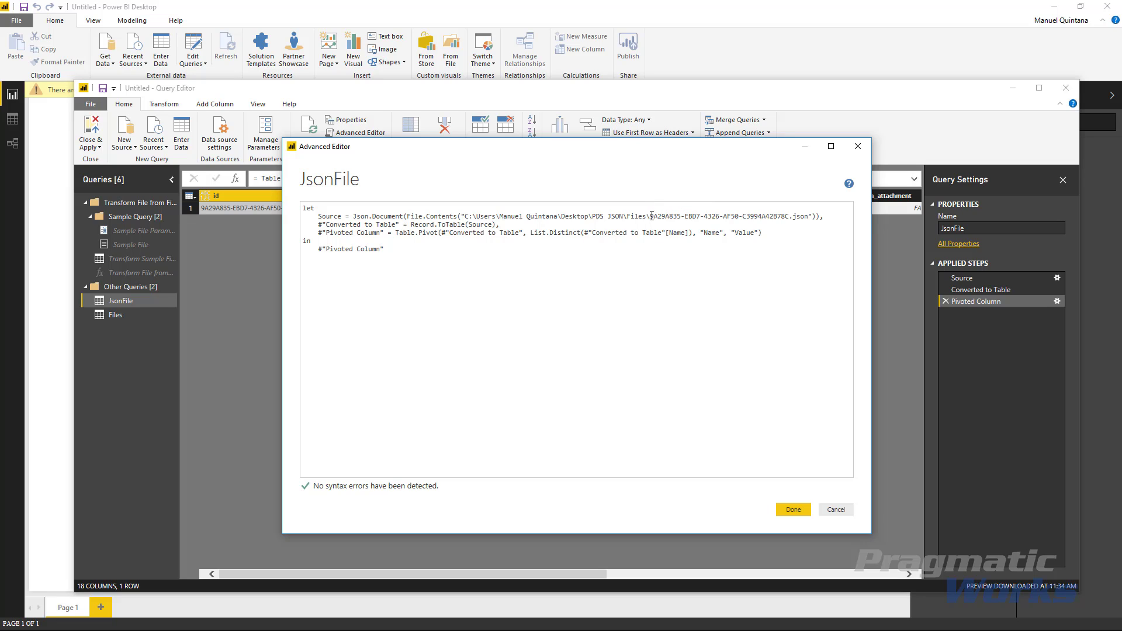
left_click_drag(651, 216, 806, 219)
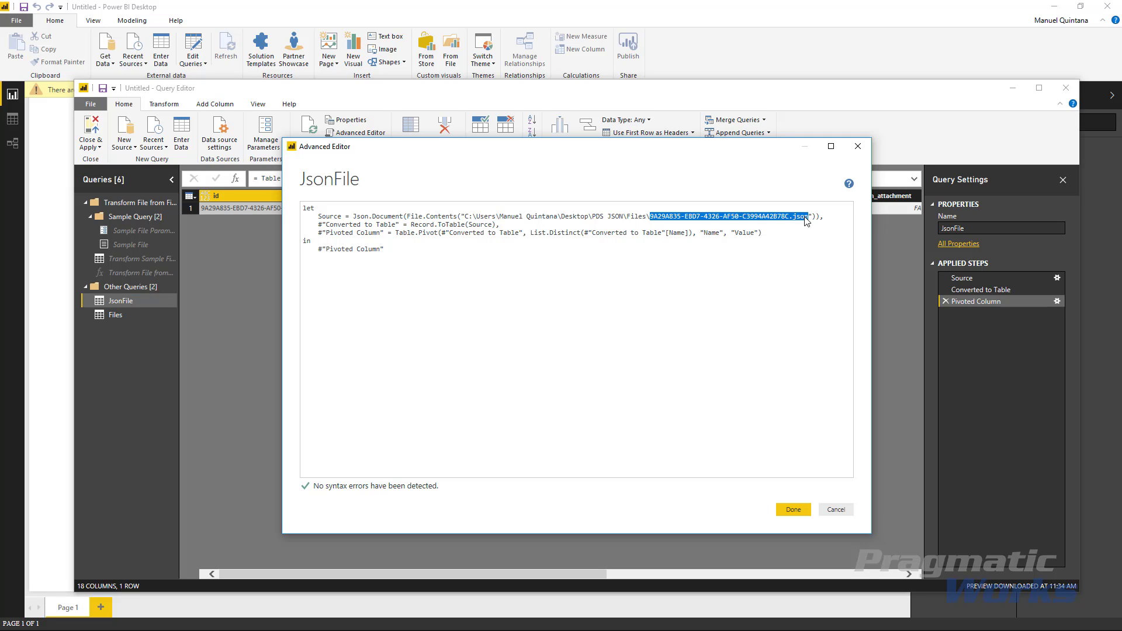
left_click(350, 215)
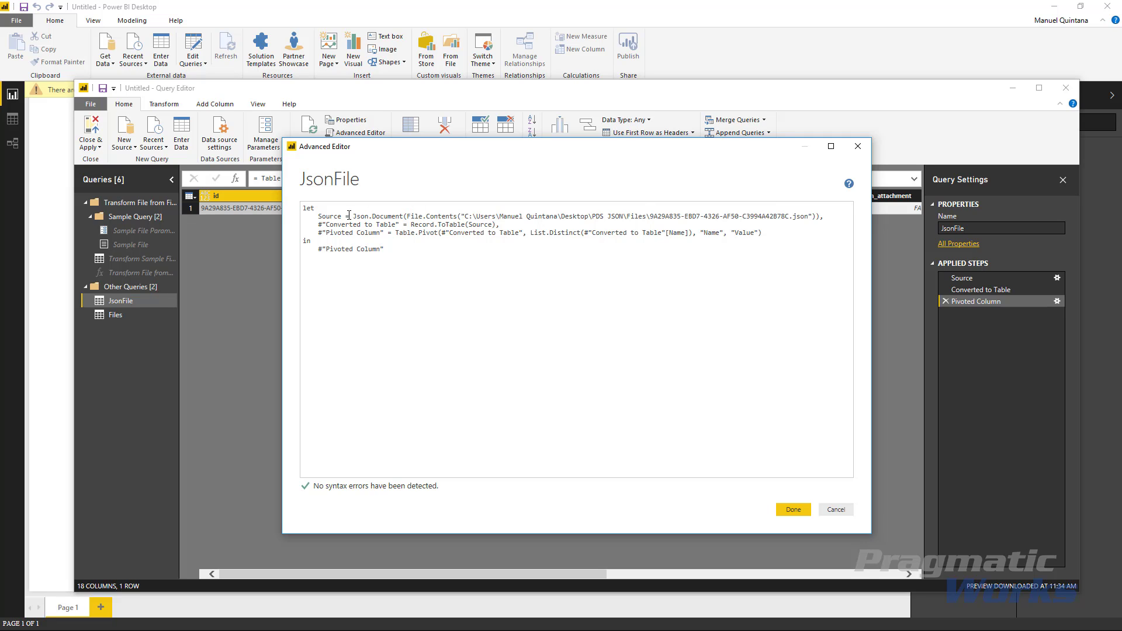
left_click(305, 211)
key("Return")
key("Return")
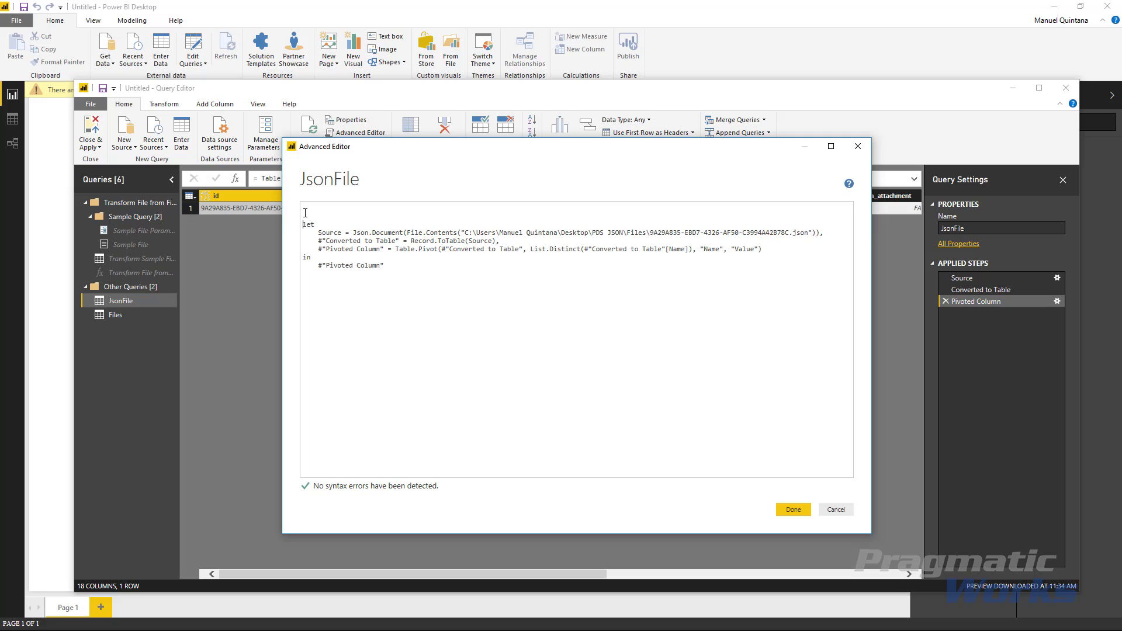
type("(")
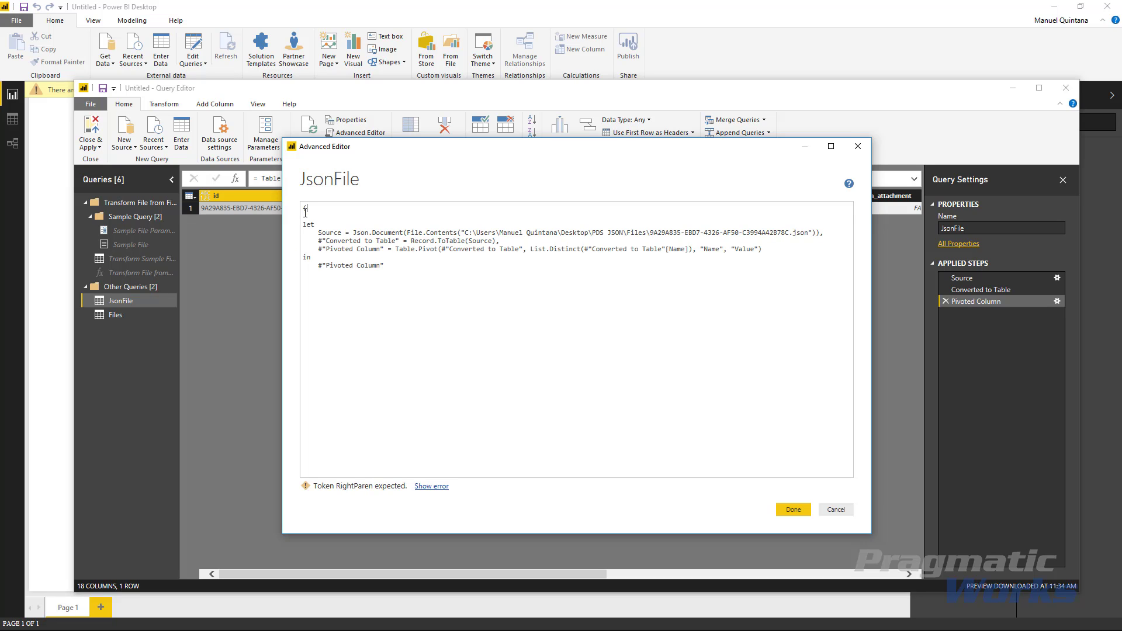
type("file a")
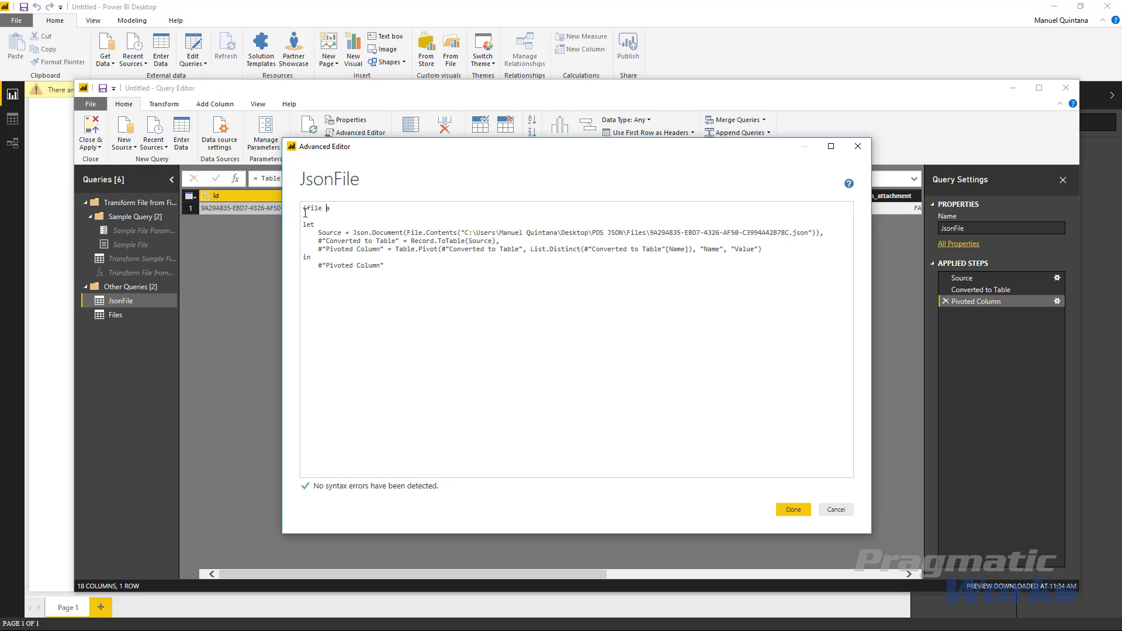
type("s text")
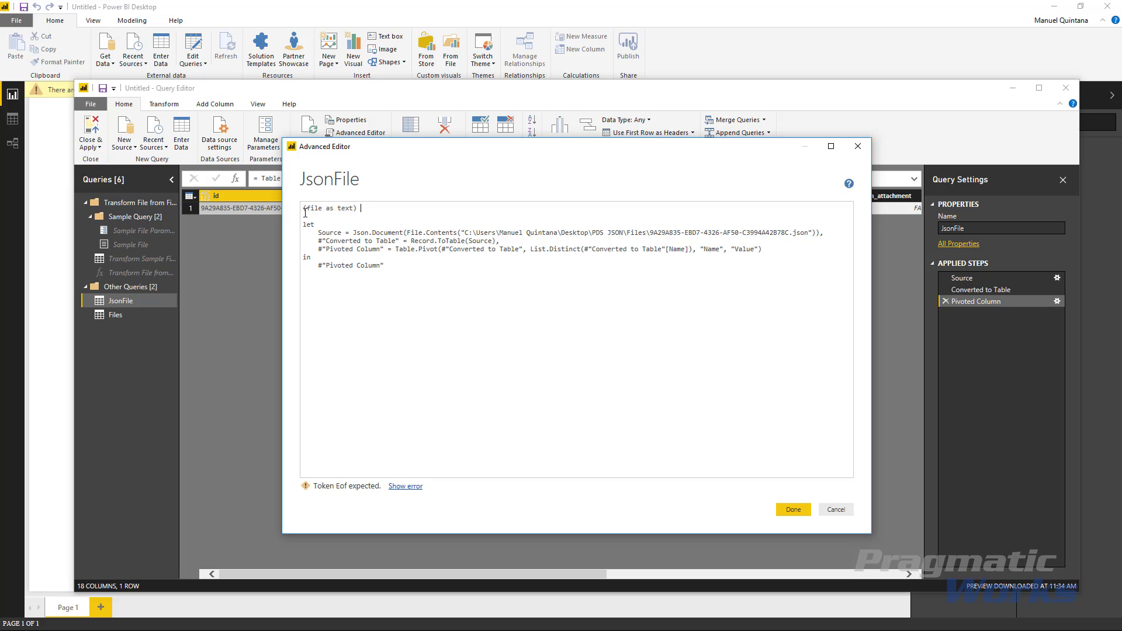
type("=>")
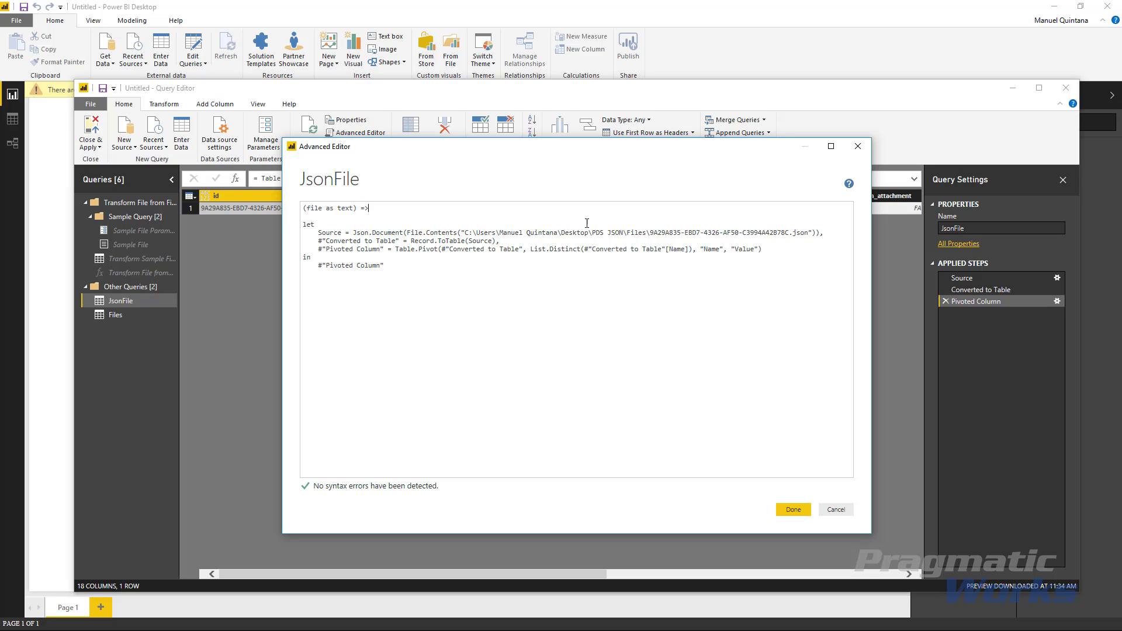
Replace the hard-coded JSON file name in the Source path with the concatenated parameter &(file), and apply the code.
left_click_drag(651, 233, 810, 241)
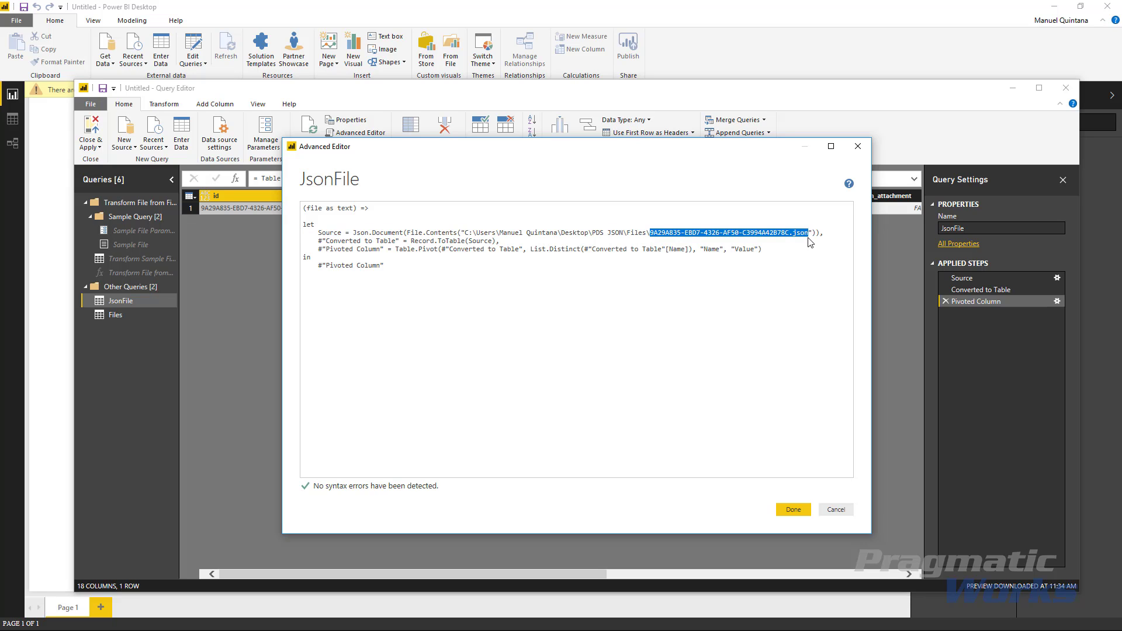
key("Delete")
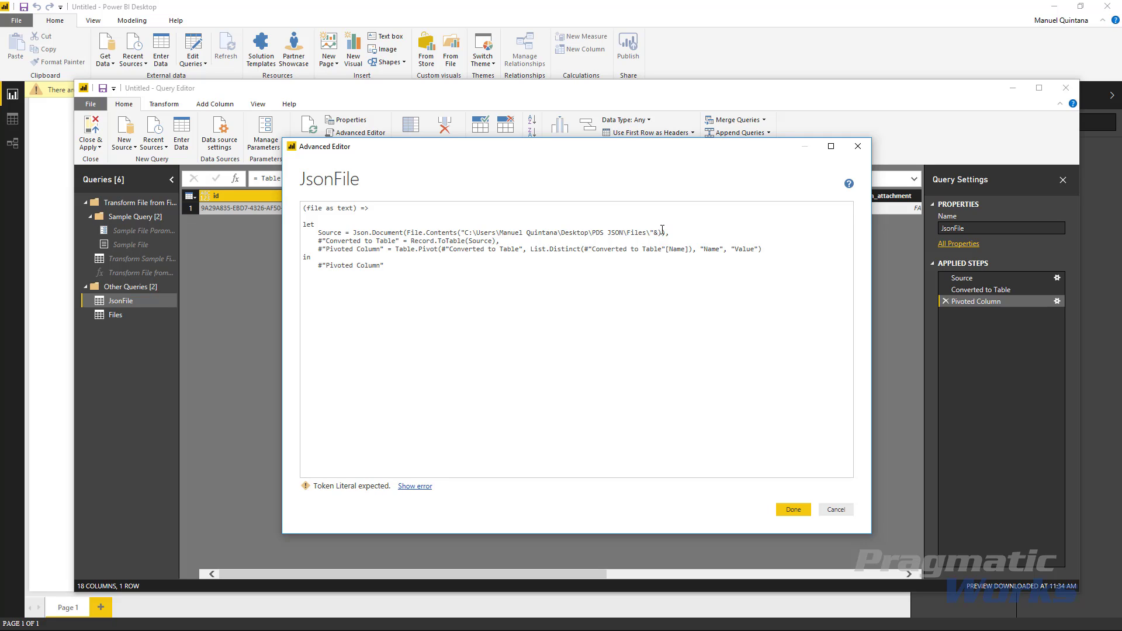
type("file")
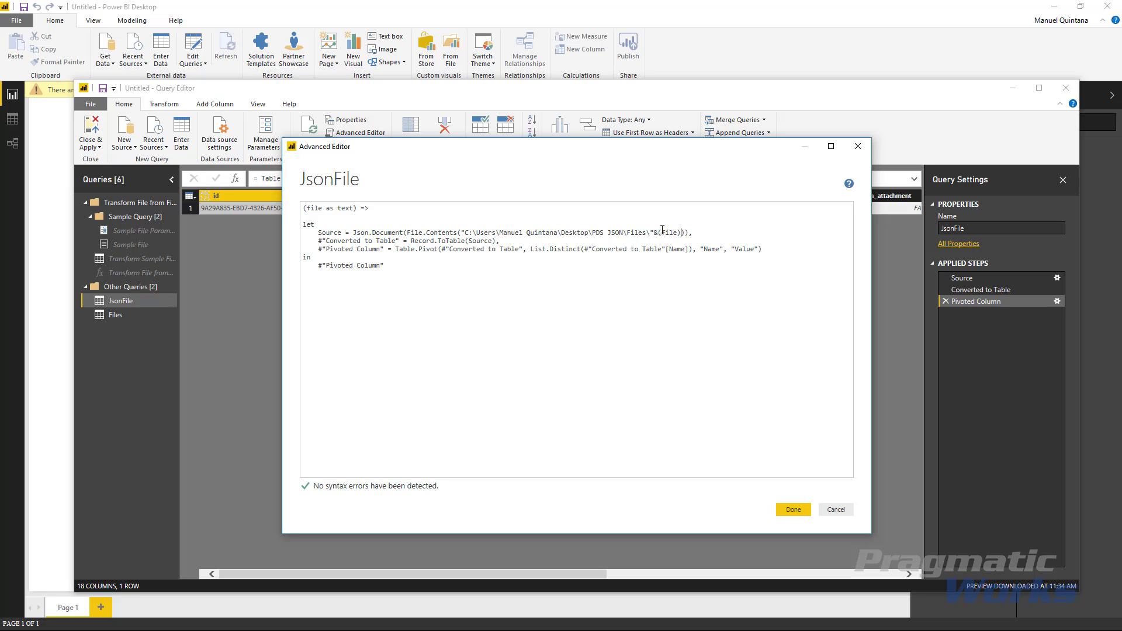
left_click(796, 508)
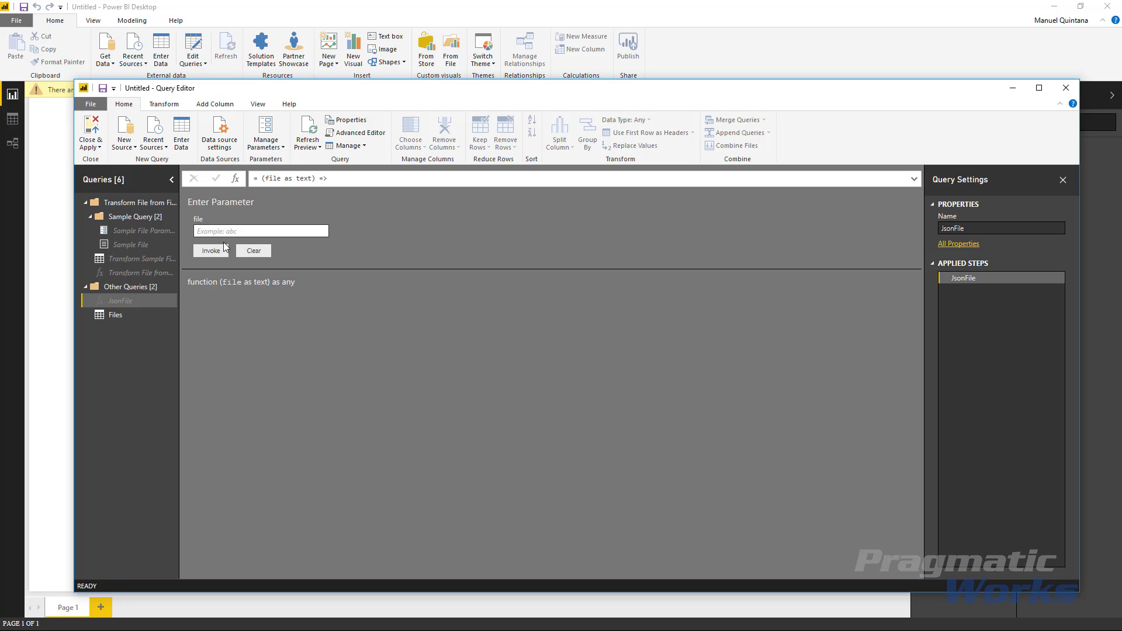
In the Files query, invoke the JsonFile custom function with FileName as the file argument in a new column named Details.
left_click(123, 321)
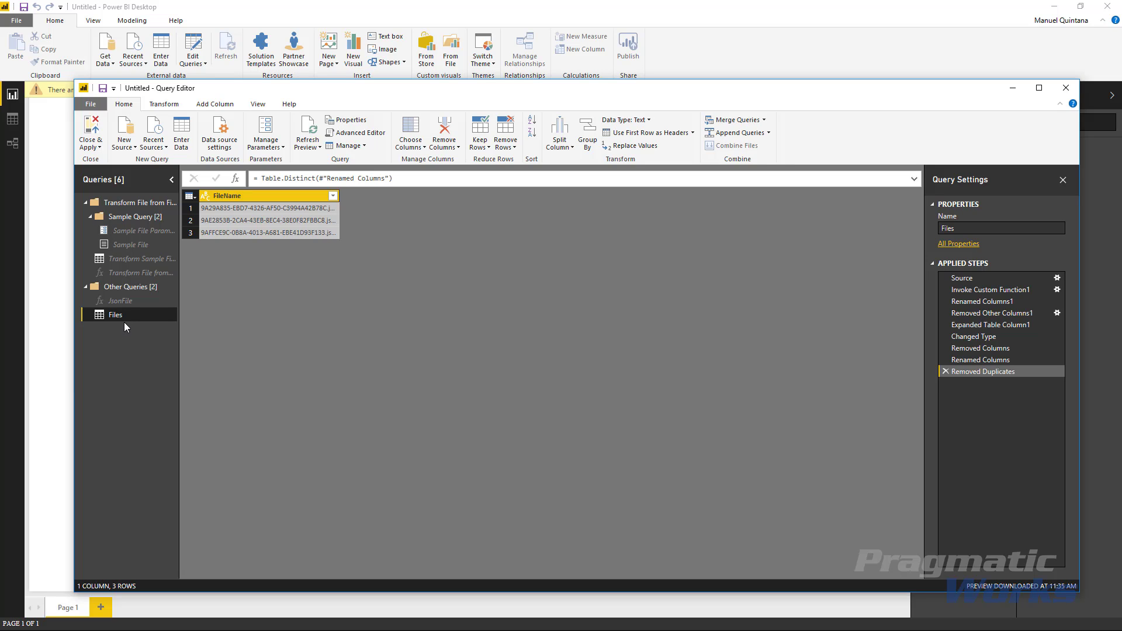
left_click(205, 105)
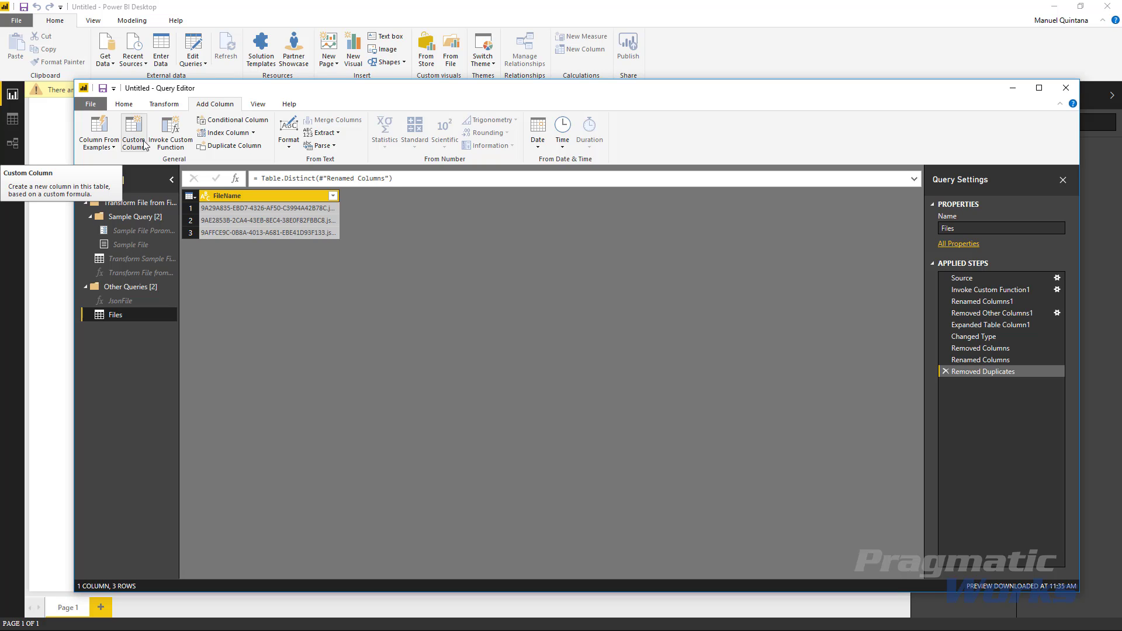
left_click(174, 146)
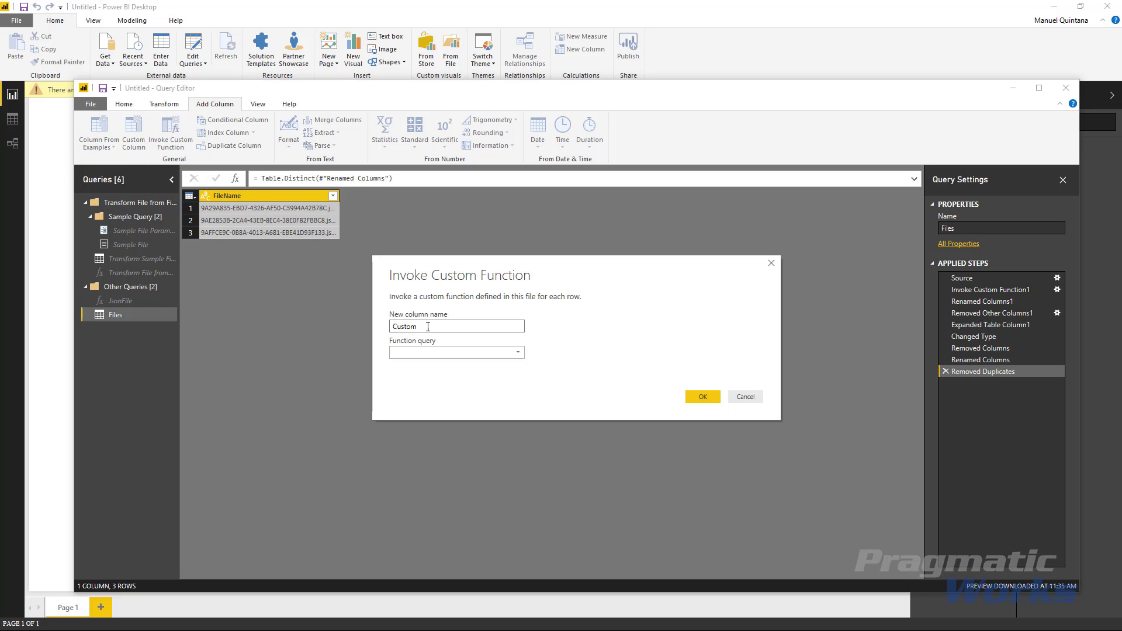
left_click_drag(418, 326, 368, 320)
type("Details")
left_click(429, 354)
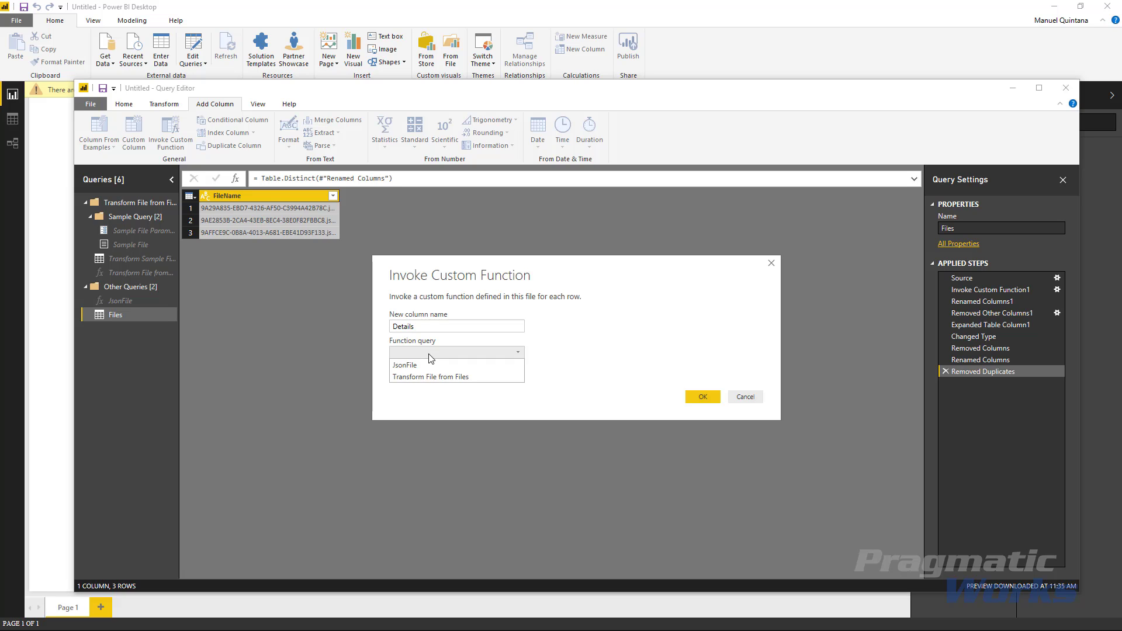
left_click(422, 364)
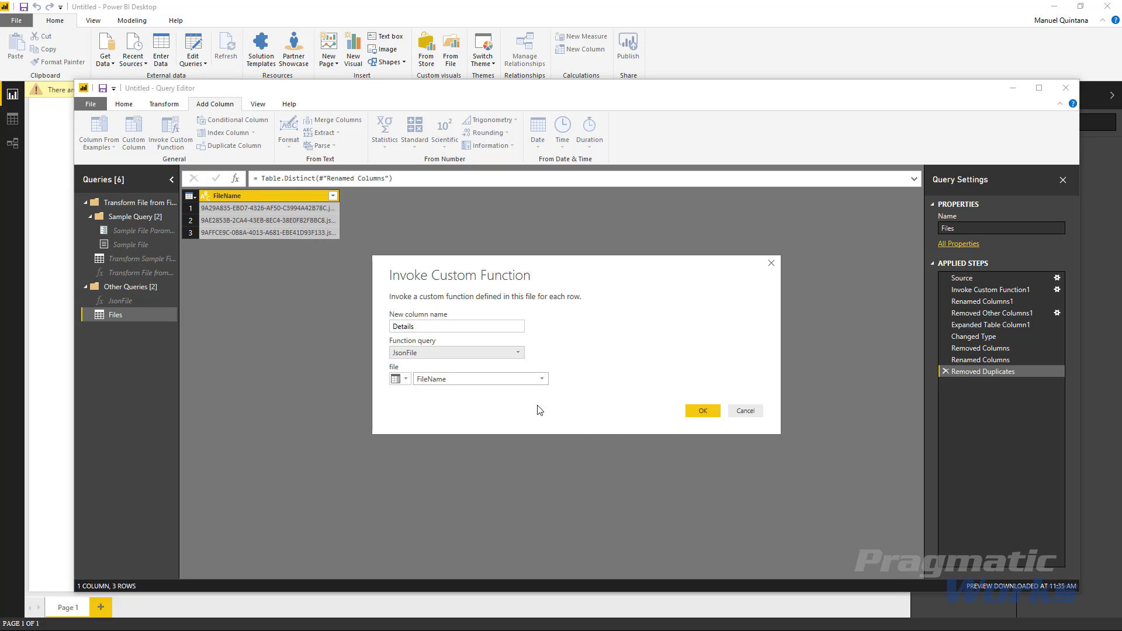
left_click(695, 411)
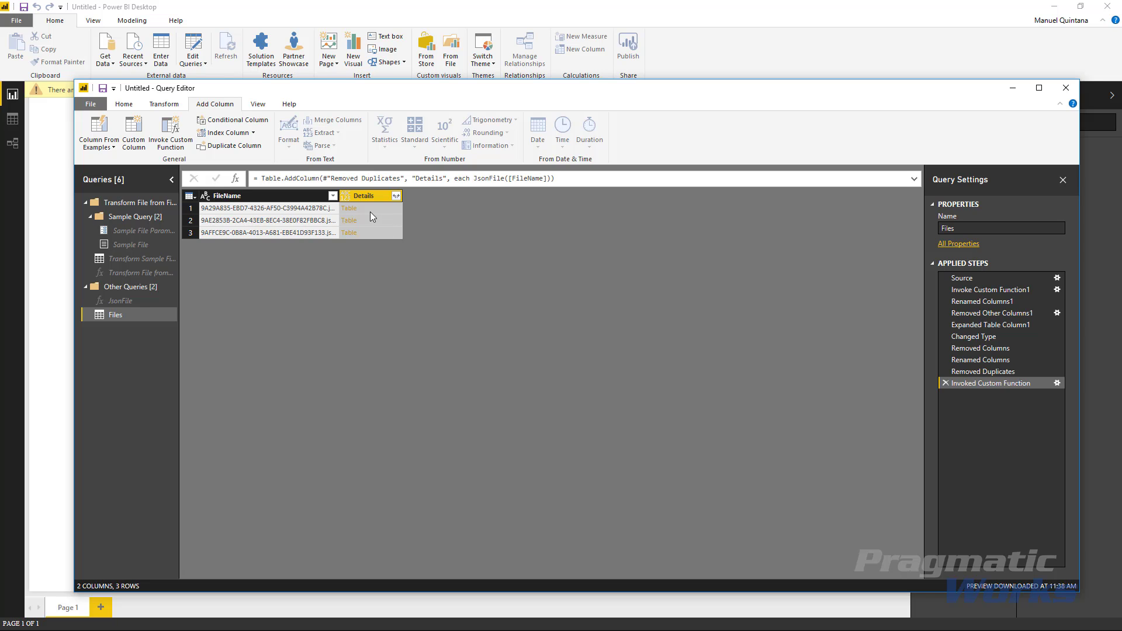
Expand the Details column into all its fields except id, without the original column name as prefix.
left_click(396, 196)
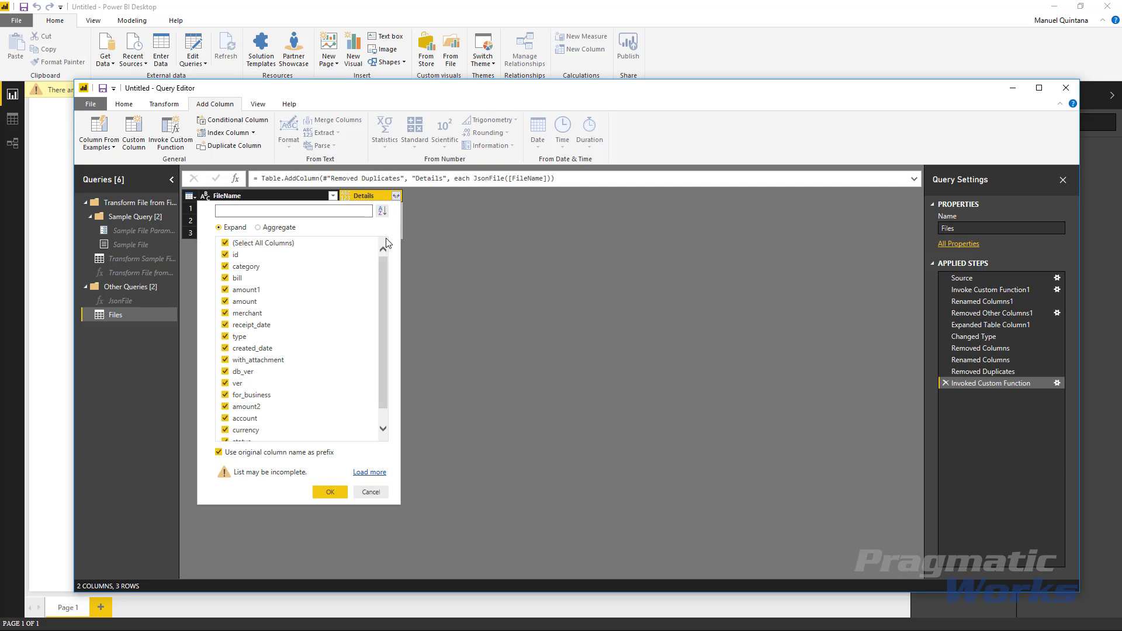
left_click(228, 256)
left_click(220, 454)
left_click(329, 493)
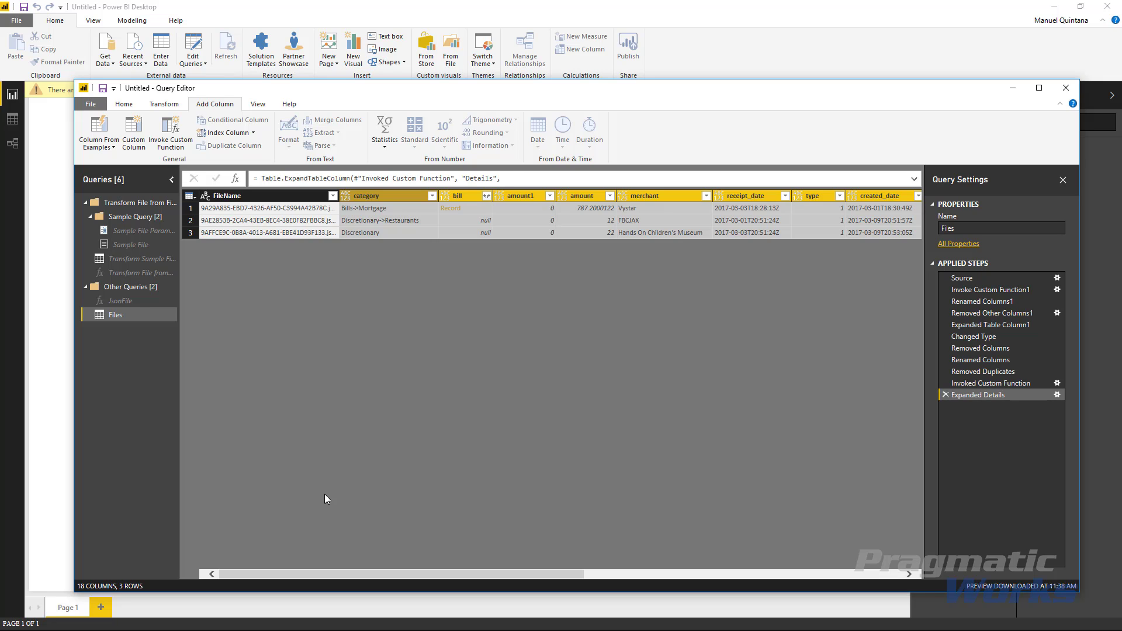
Expand the bill column into its bill_number and paid fields without a column name prefix.
left_click(487, 195)
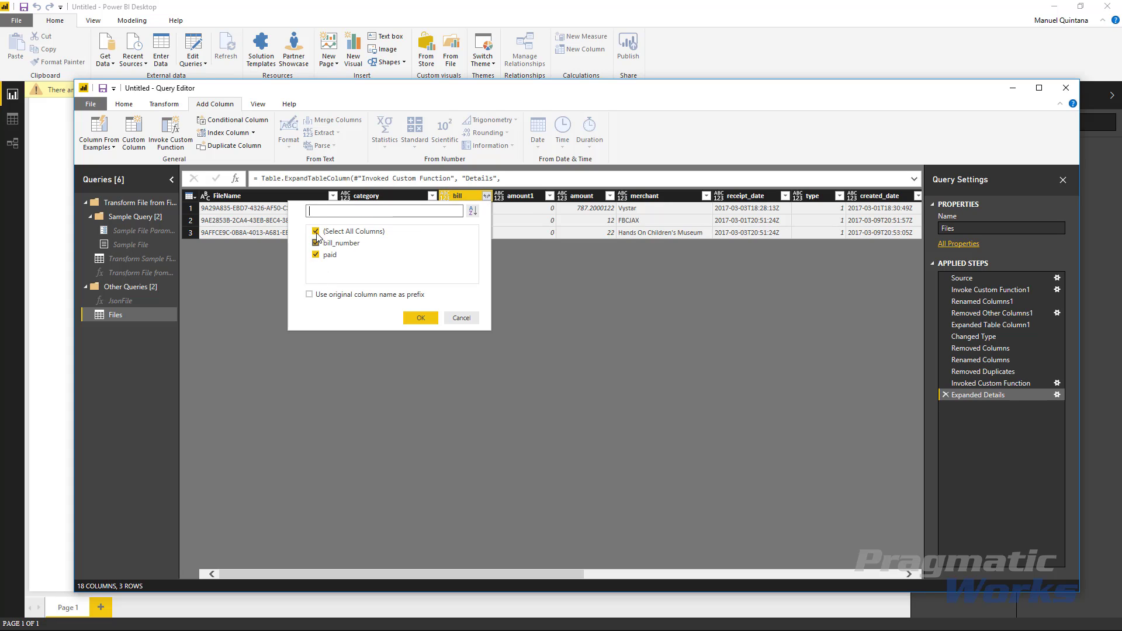
left_click(423, 321)
left_click(421, 319)
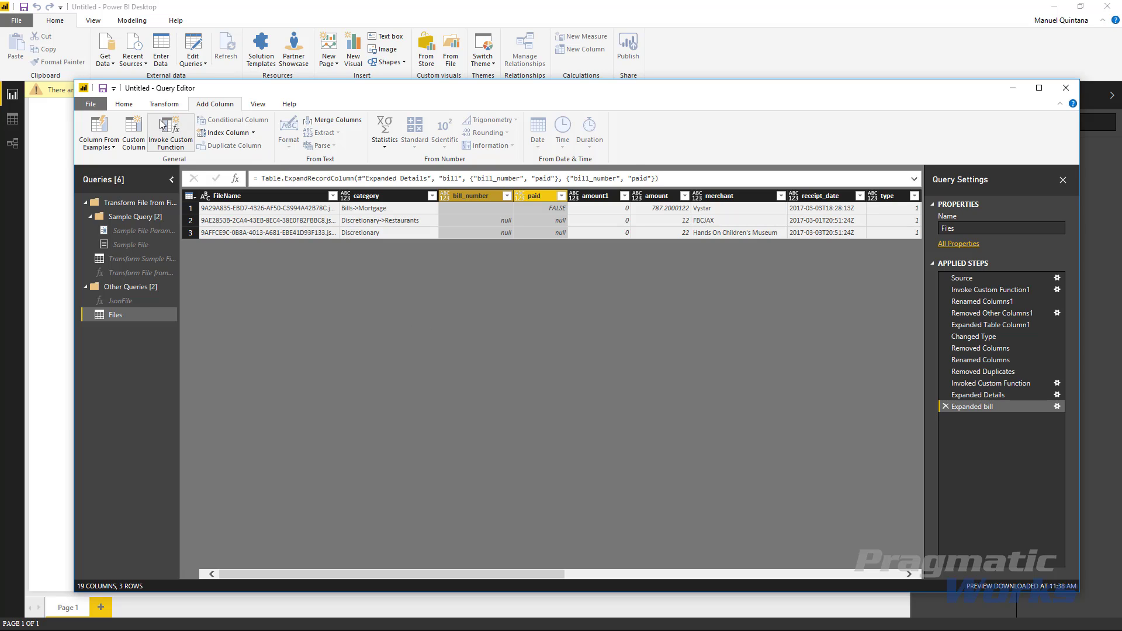
left_click(124, 106)
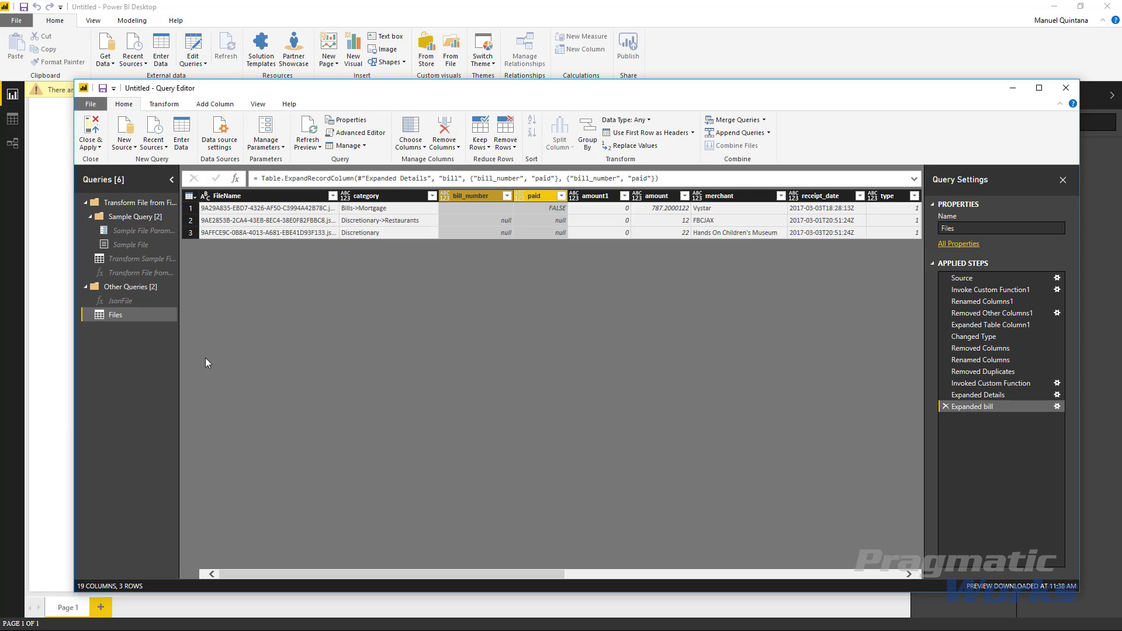